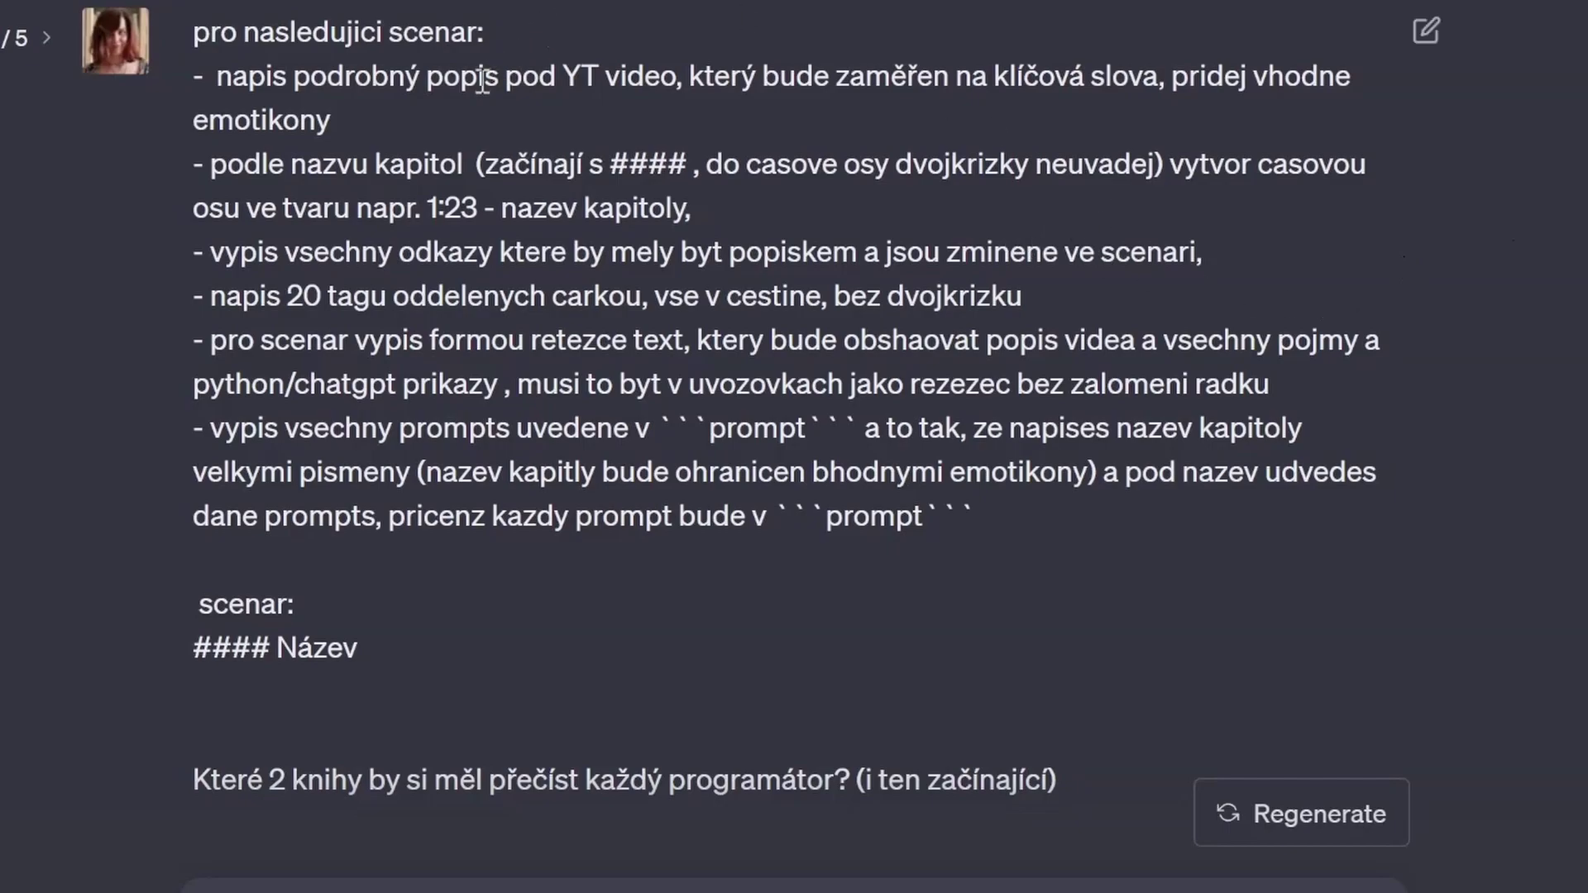
Highlight the prompt's requirements: YouTube description, chapter timeline, mentioned links, 20 tags and single-string summary.
left_click_drag(295, 68, 681, 91)
left_click_drag(227, 164, 465, 169)
left_click_drag(346, 252, 633, 252)
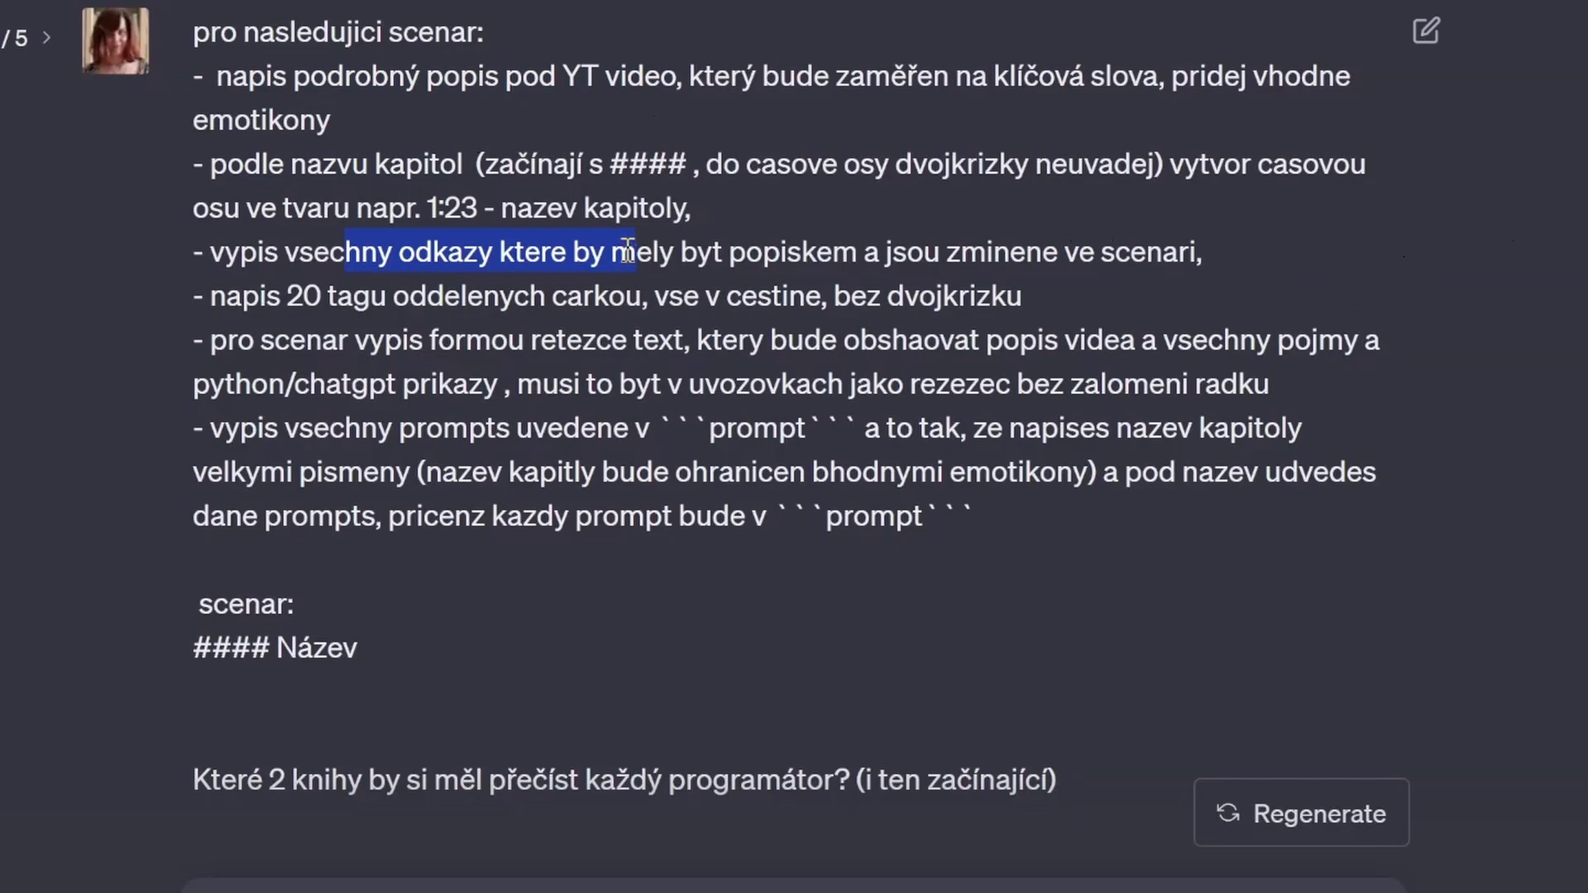
left_click_drag(283, 289, 579, 302)
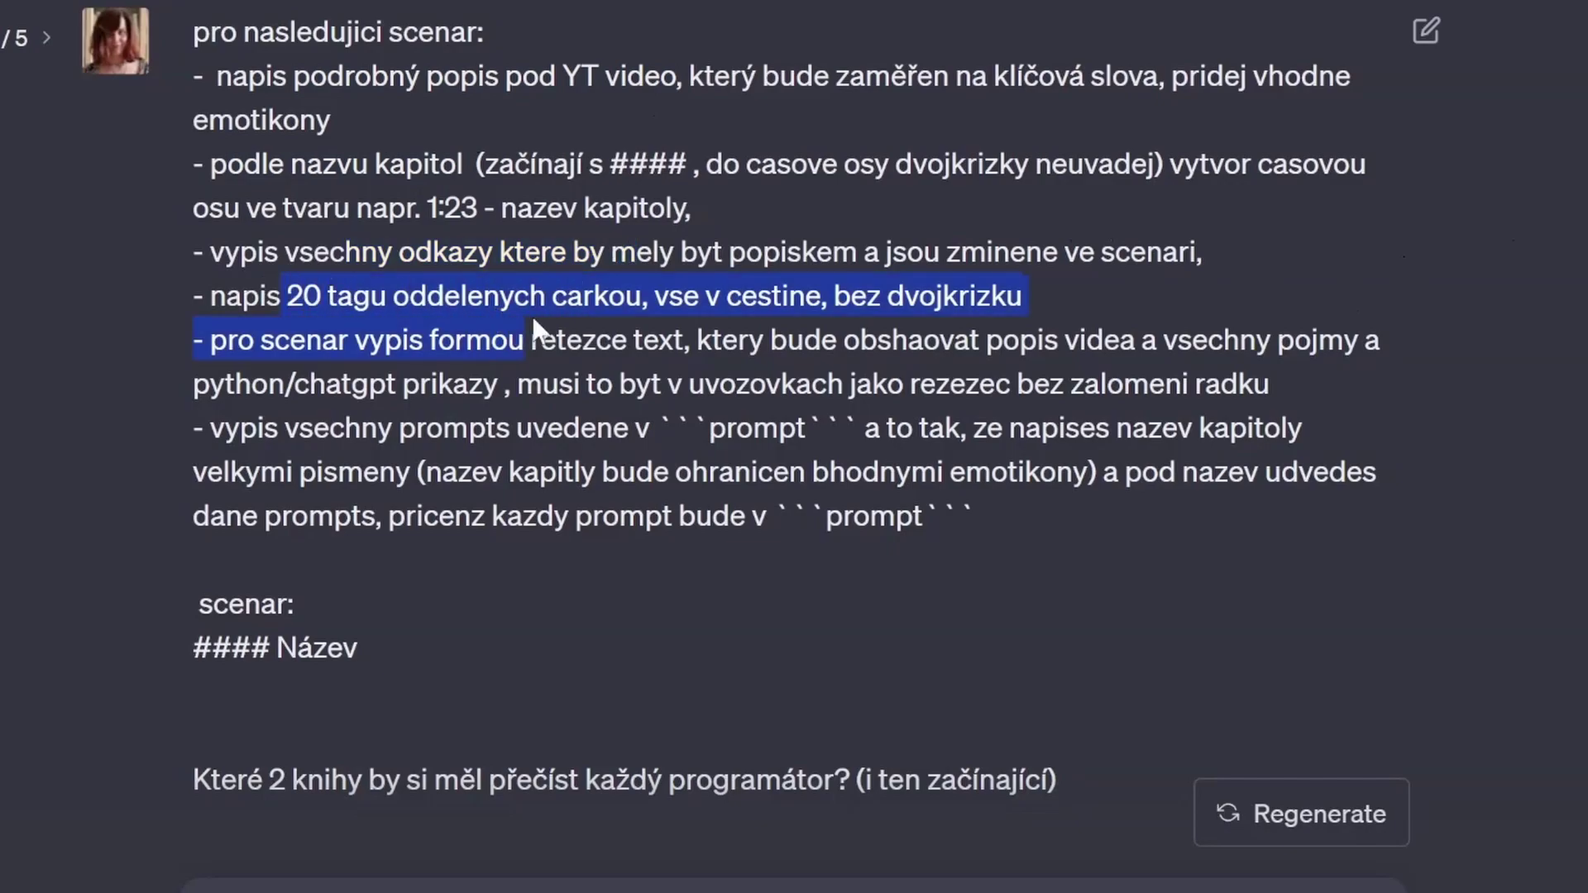
left_click(386, 355)
left_click_drag(386, 355, 1386, 368)
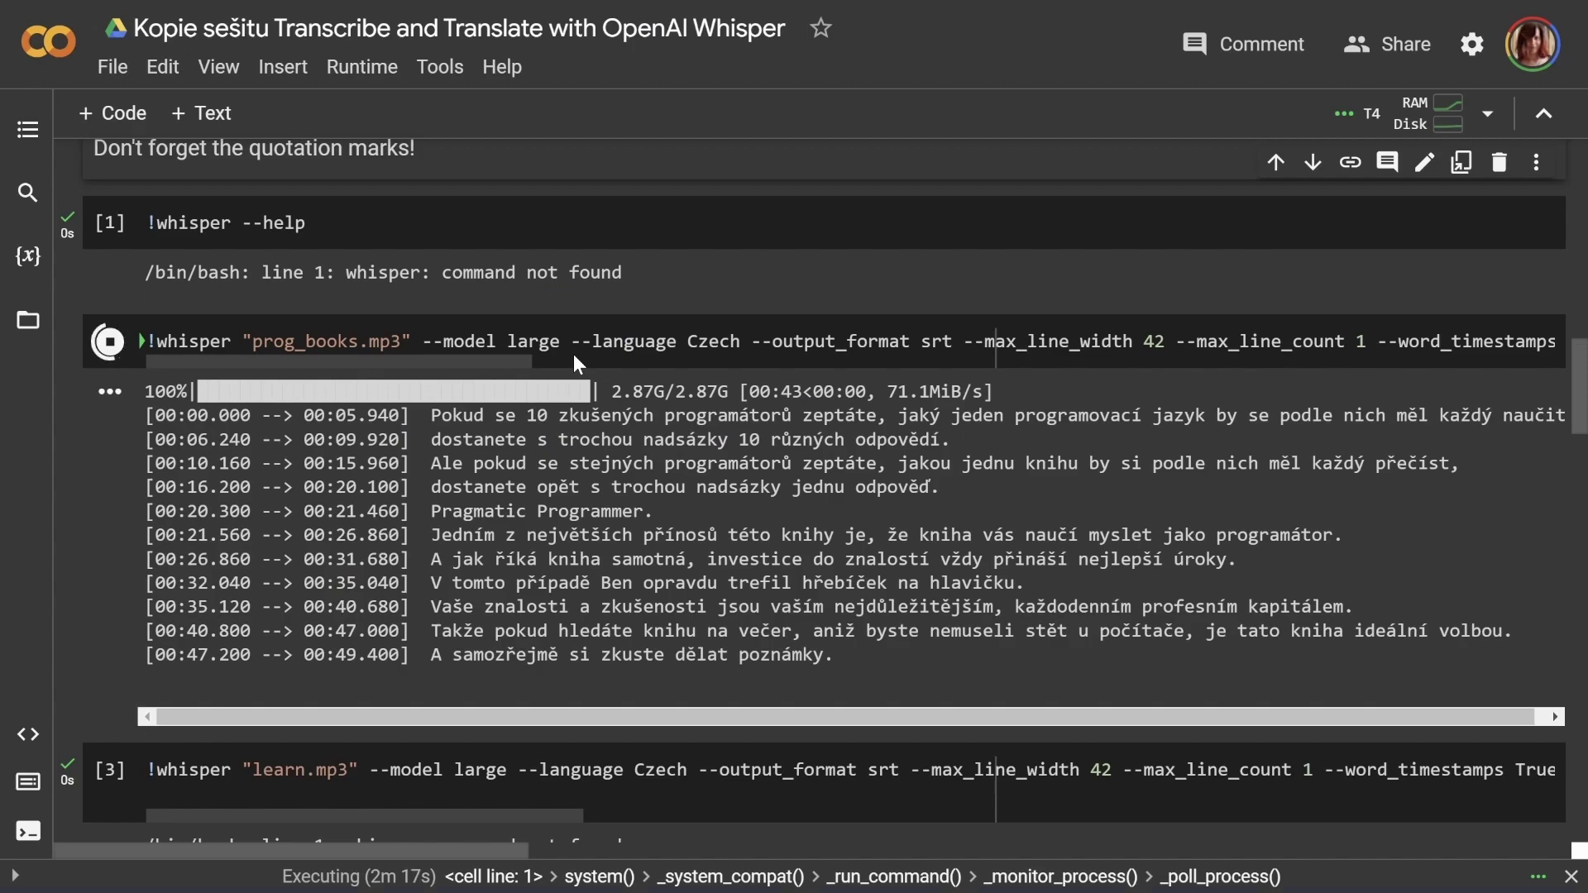
left_click_drag(574, 359, 1051, 343)
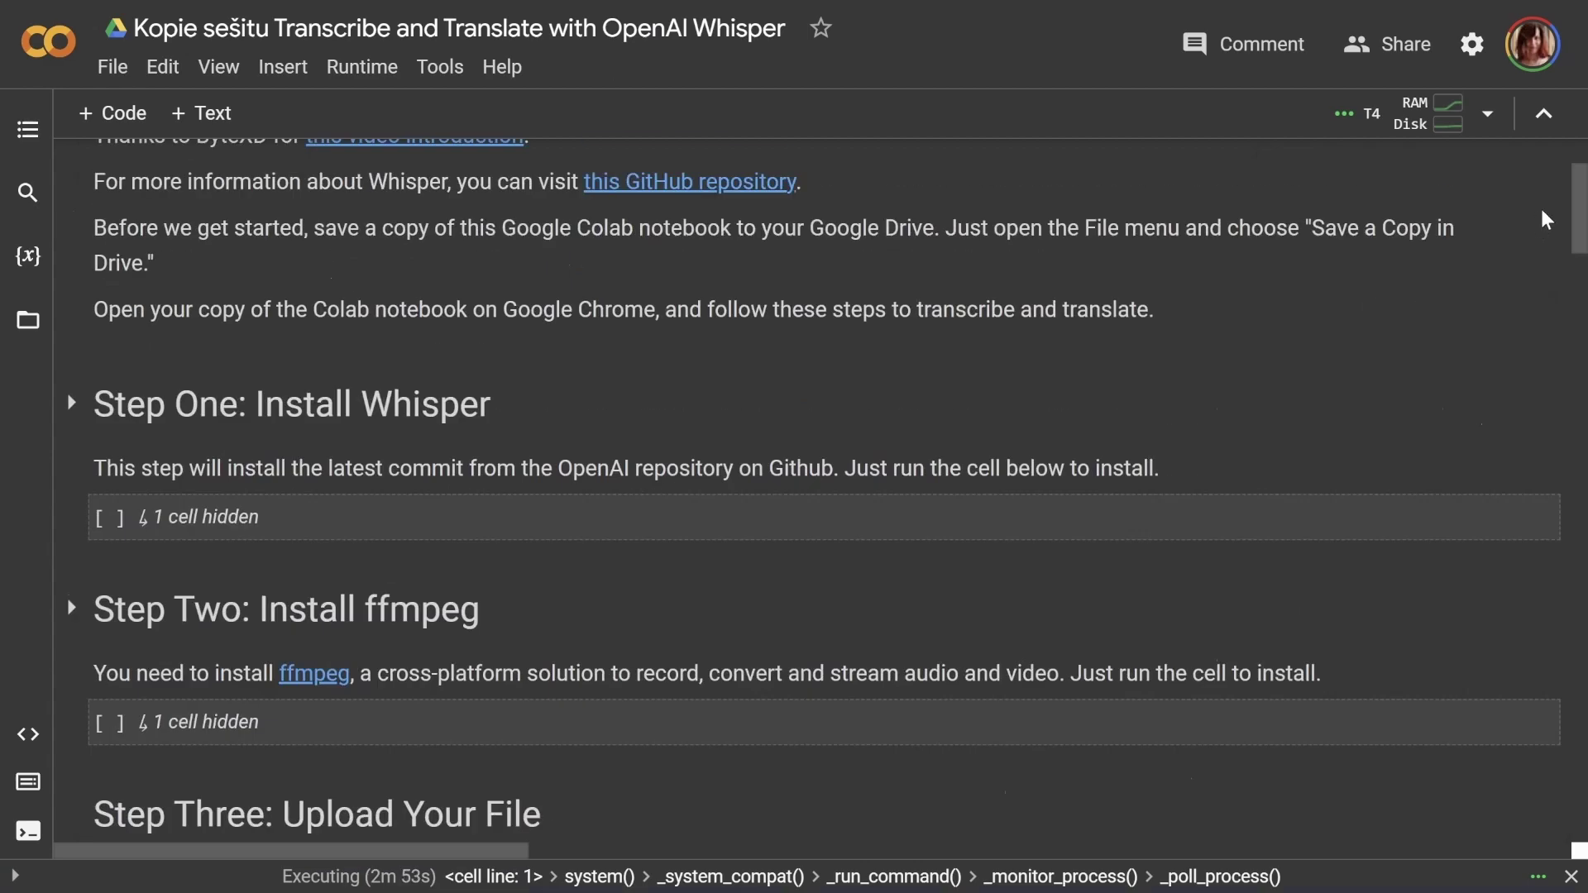
Expand Colab's Step One: Install Whisper section and highlight the whisper repository URL in the pip command.
scroll(1559, 203, "up", 3)
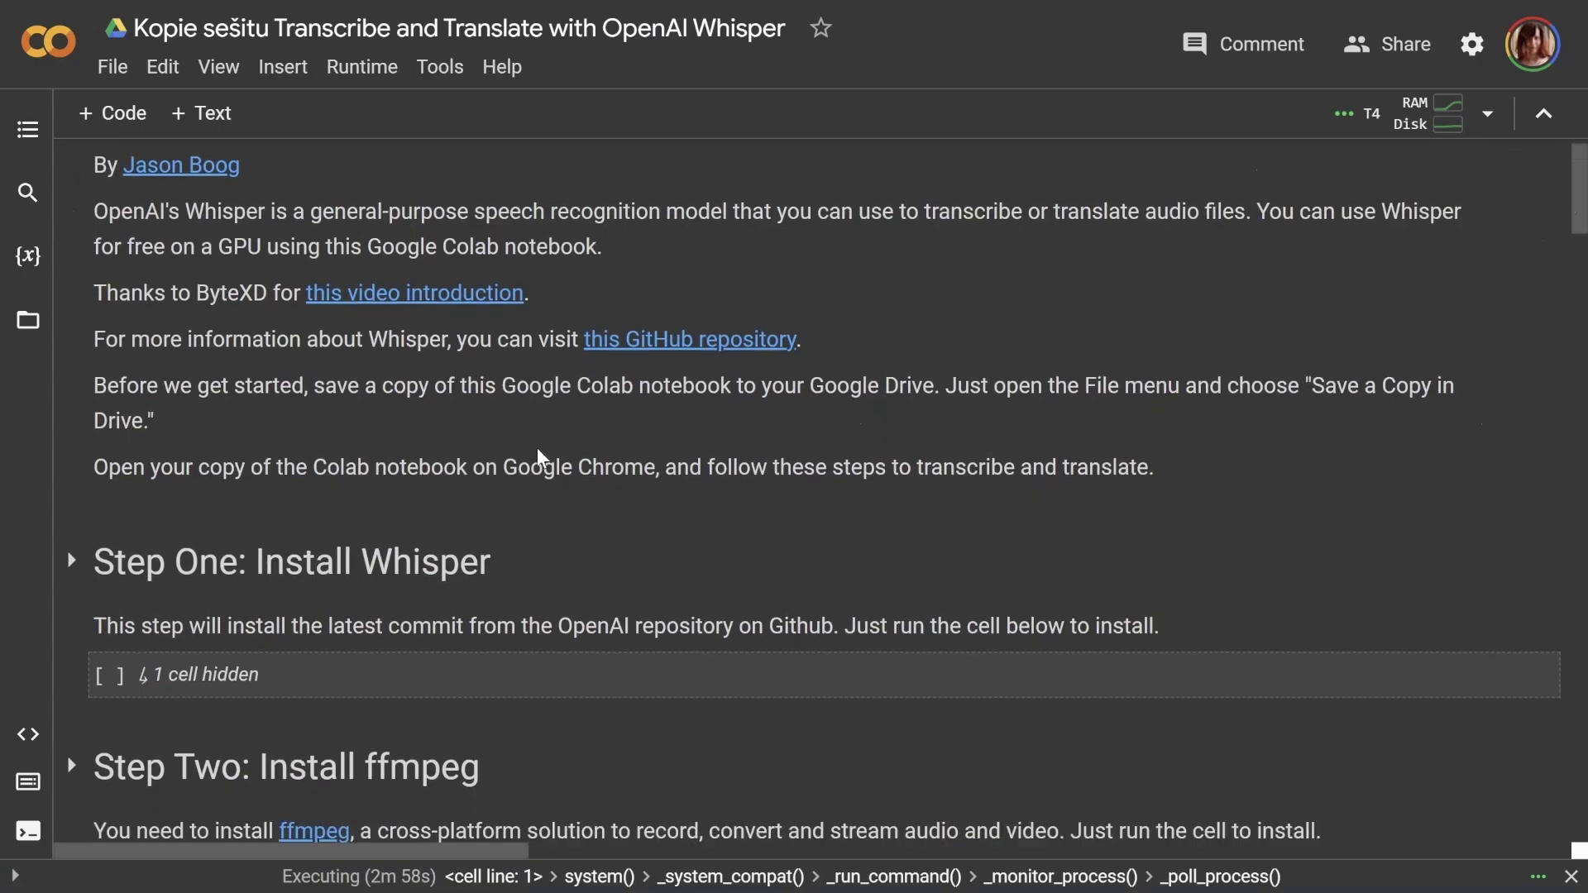
scroll(537, 450, "down", 2)
left_click(71, 486)
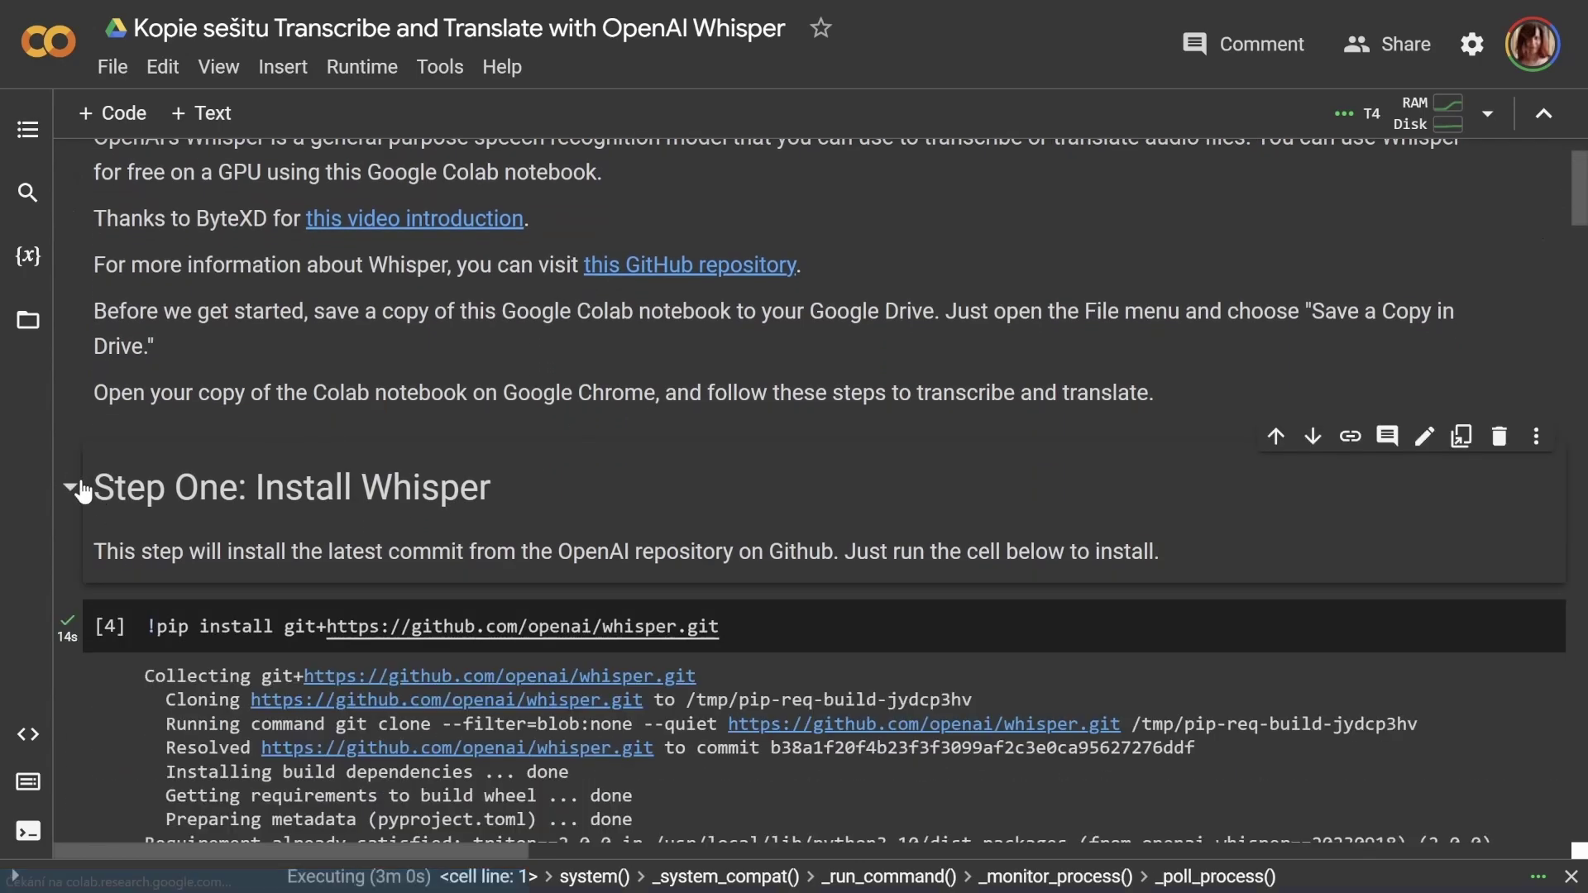
left_click_drag(720, 626, 297, 622)
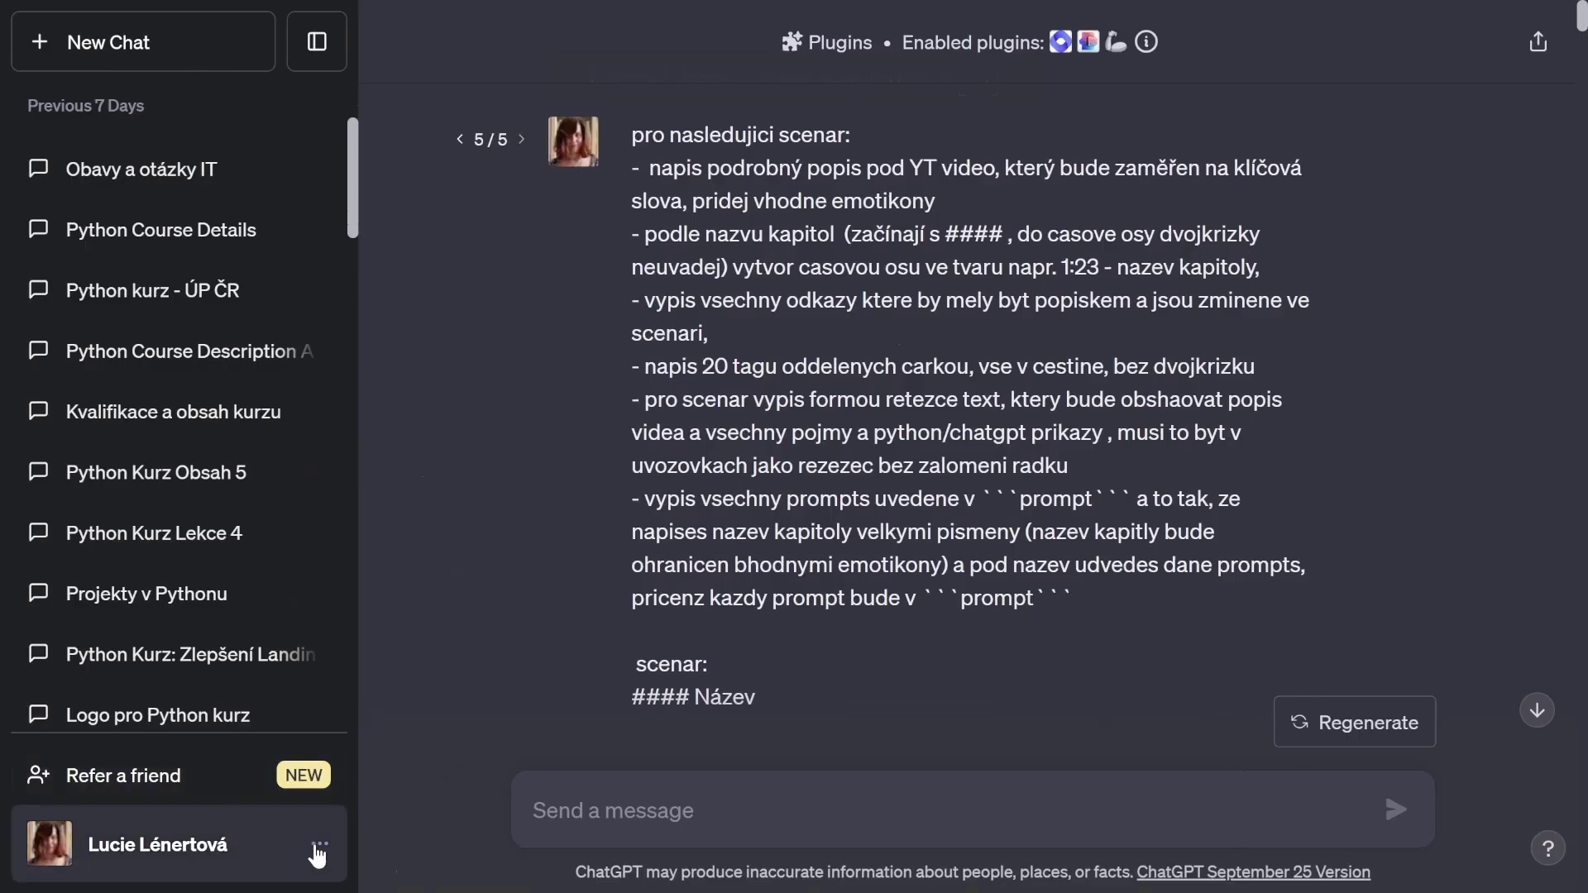
Open ChatGPT's Custom instructions from the account menu and scroll through the audience profile.
left_click(318, 844)
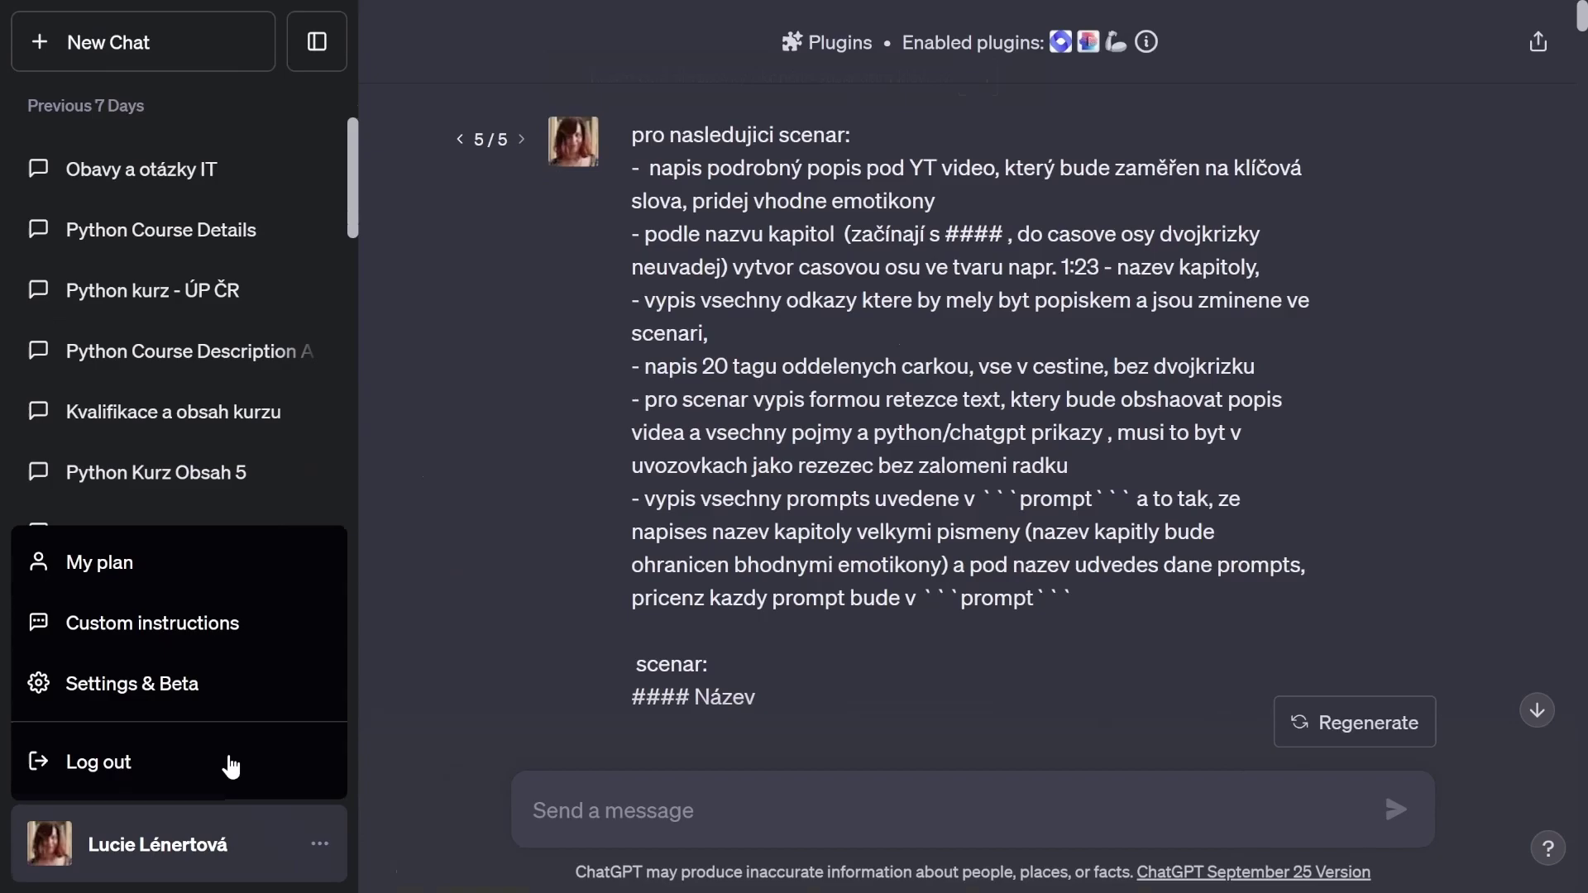
left_click(169, 623)
left_click(1119, 622)
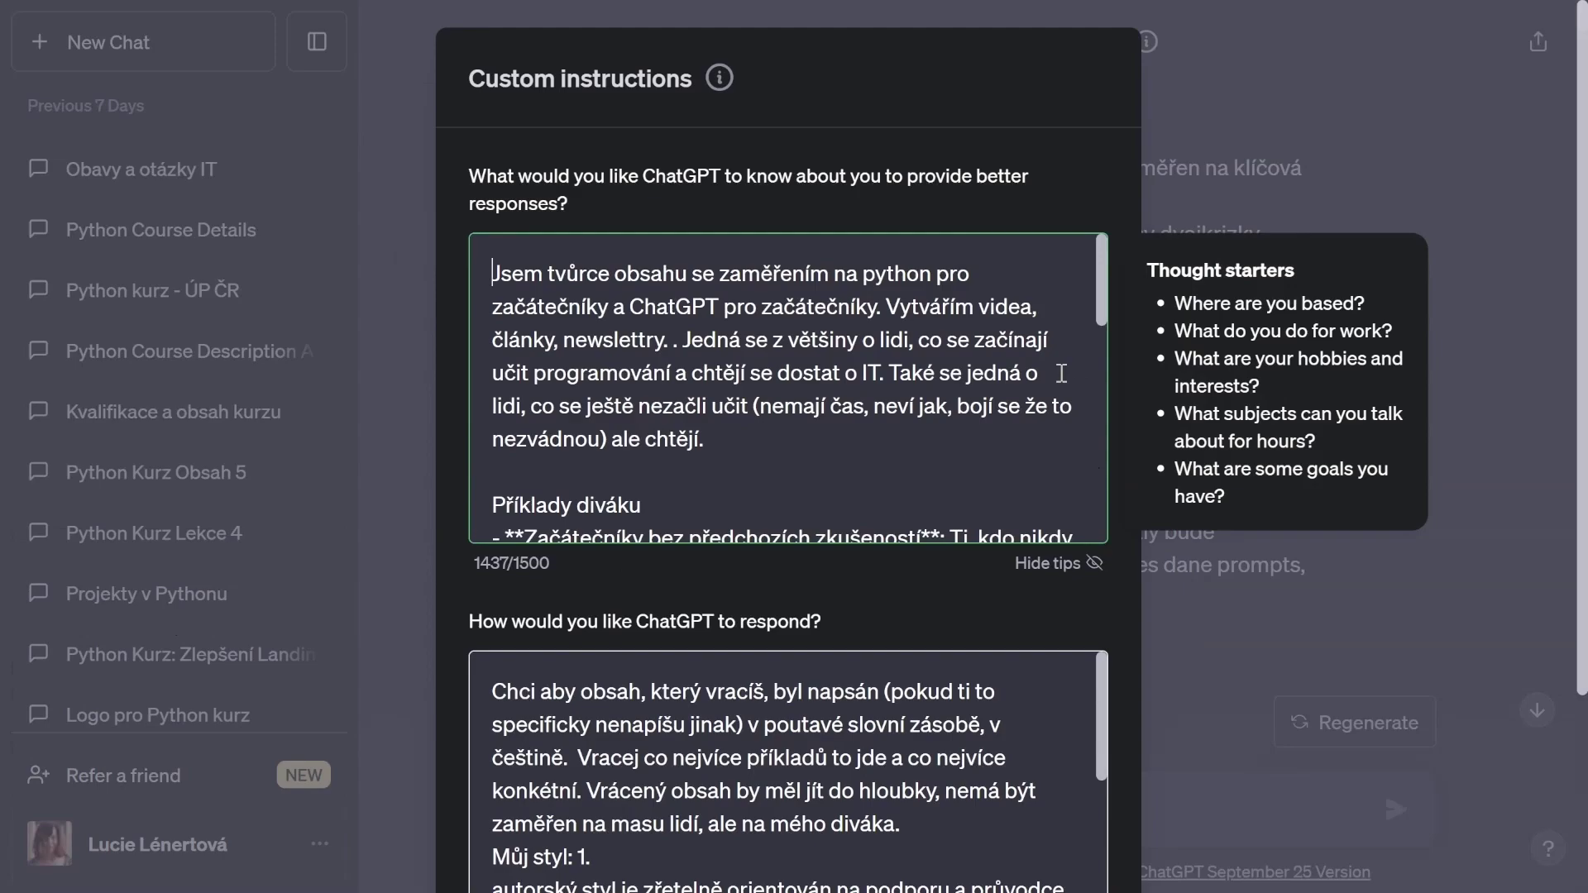
scroll(1061, 373, "down", 3)
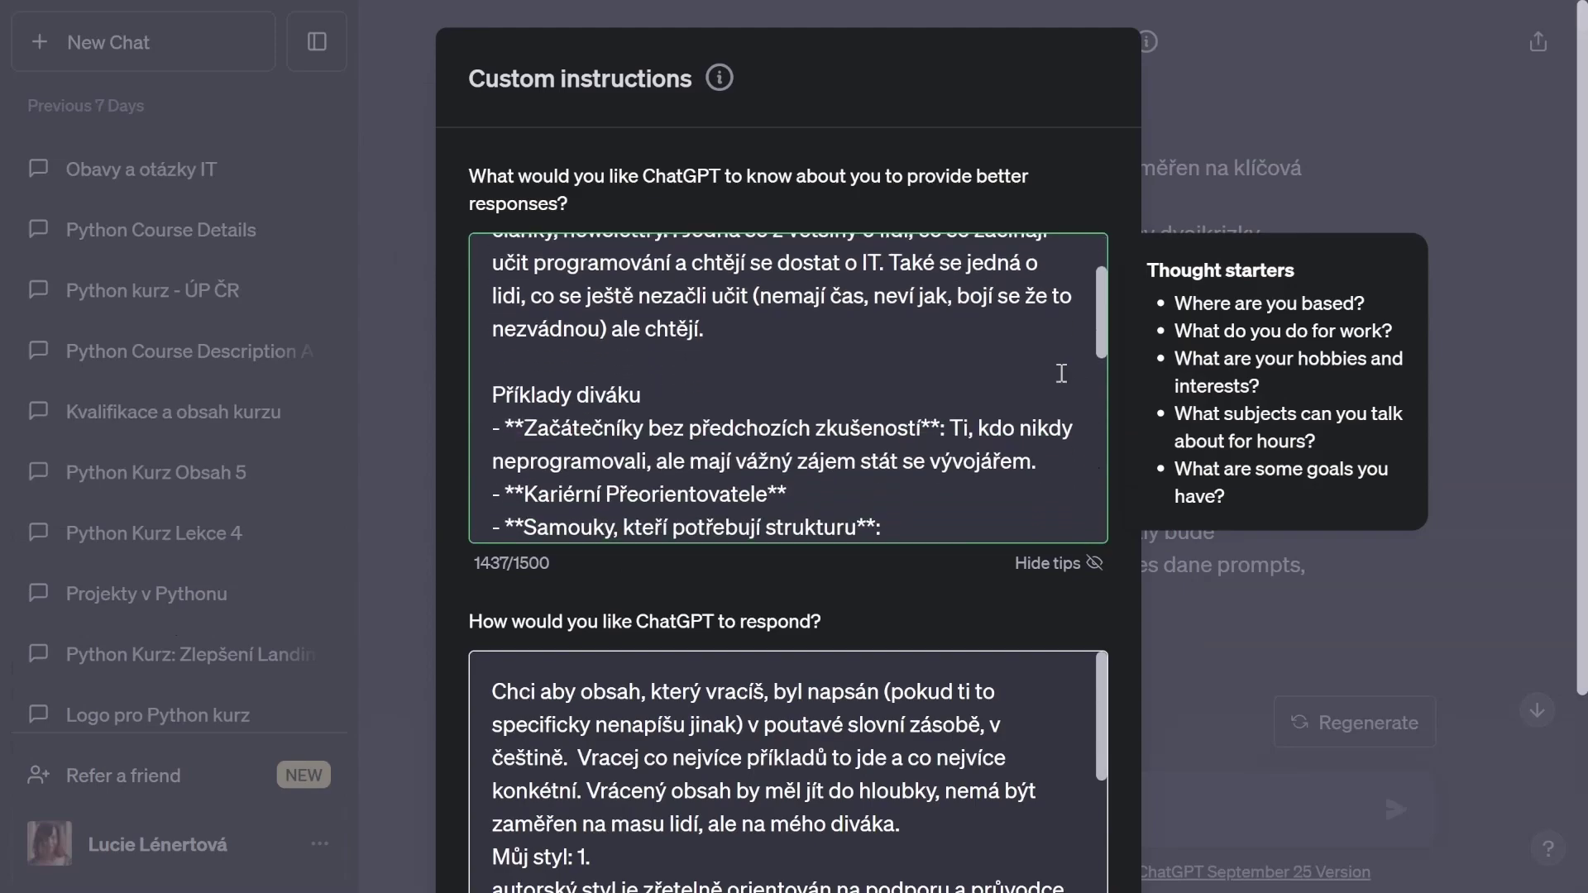
scroll(1062, 373, "down", 3)
scroll(1064, 370, "down", 3)
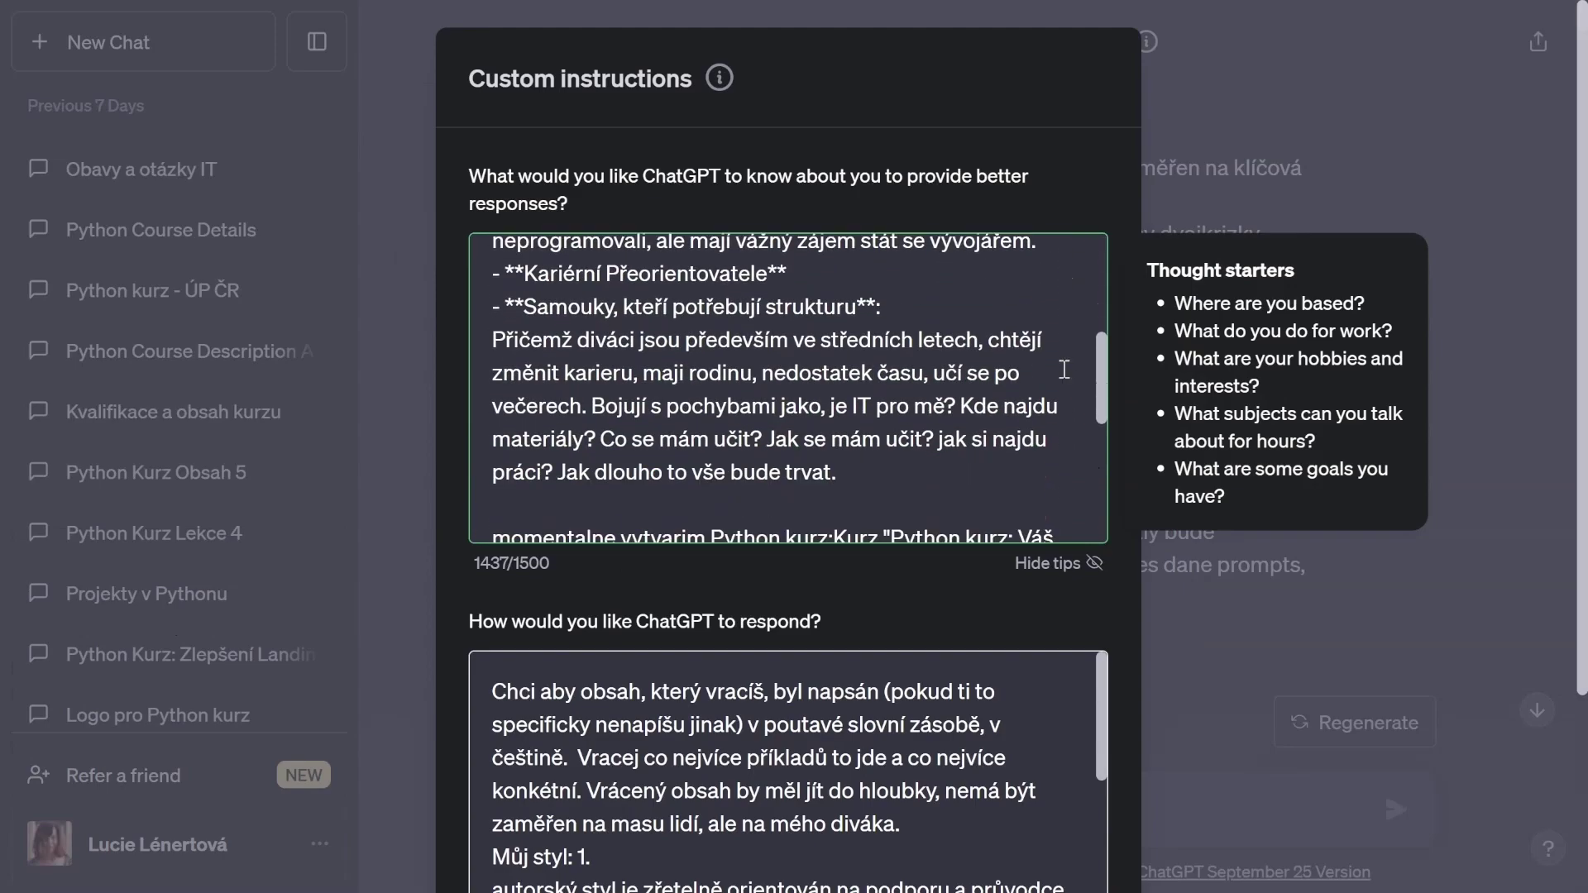
scroll(1065, 369, "down", 3)
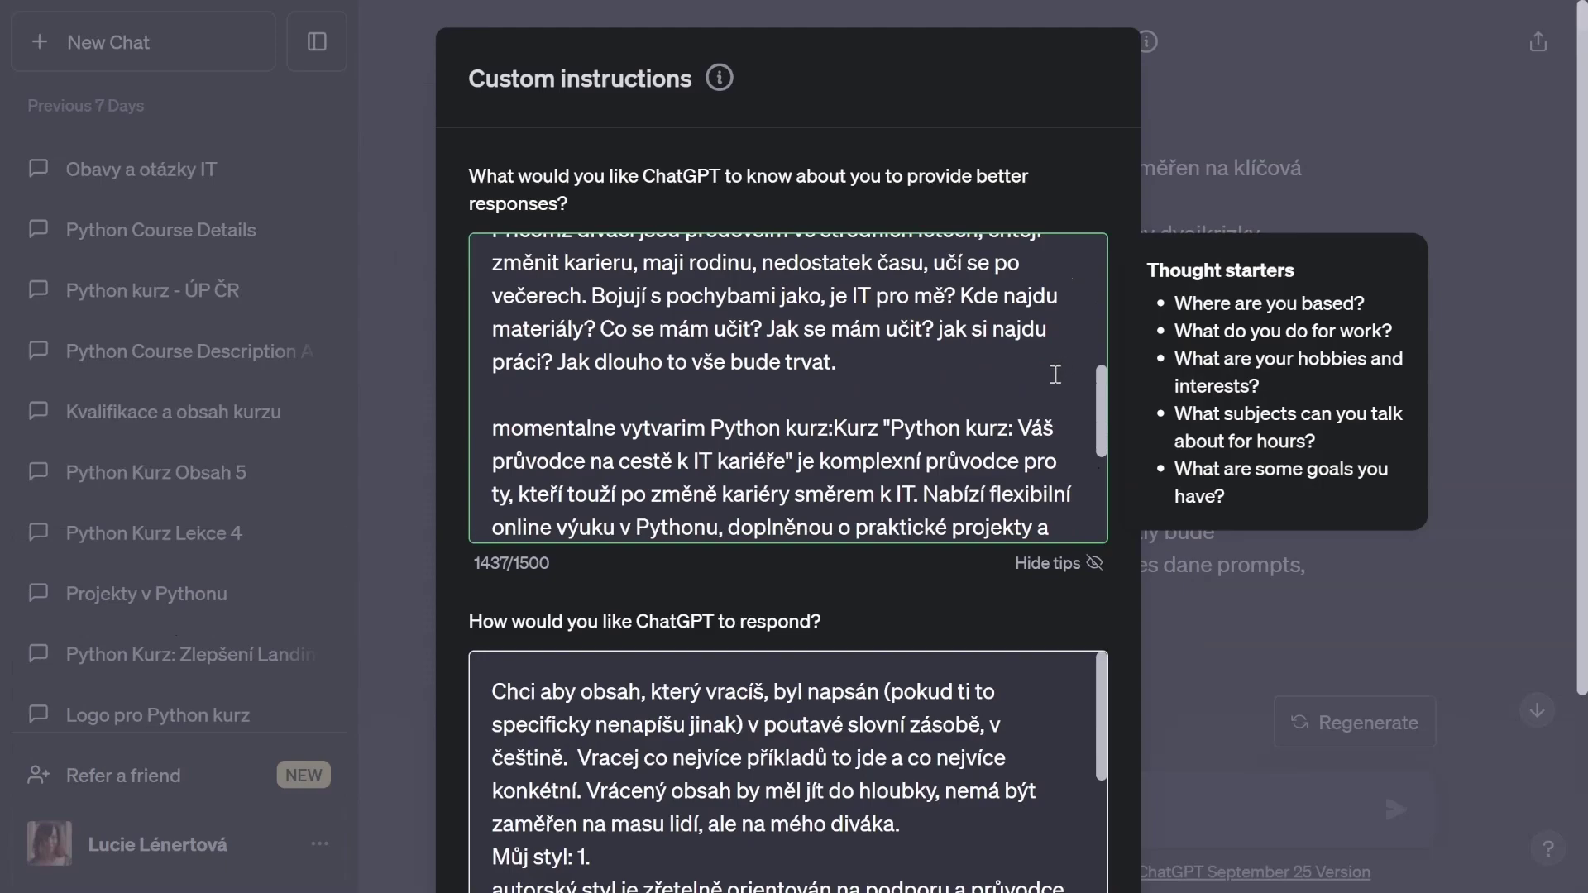
scroll(1055, 374, "down", 3)
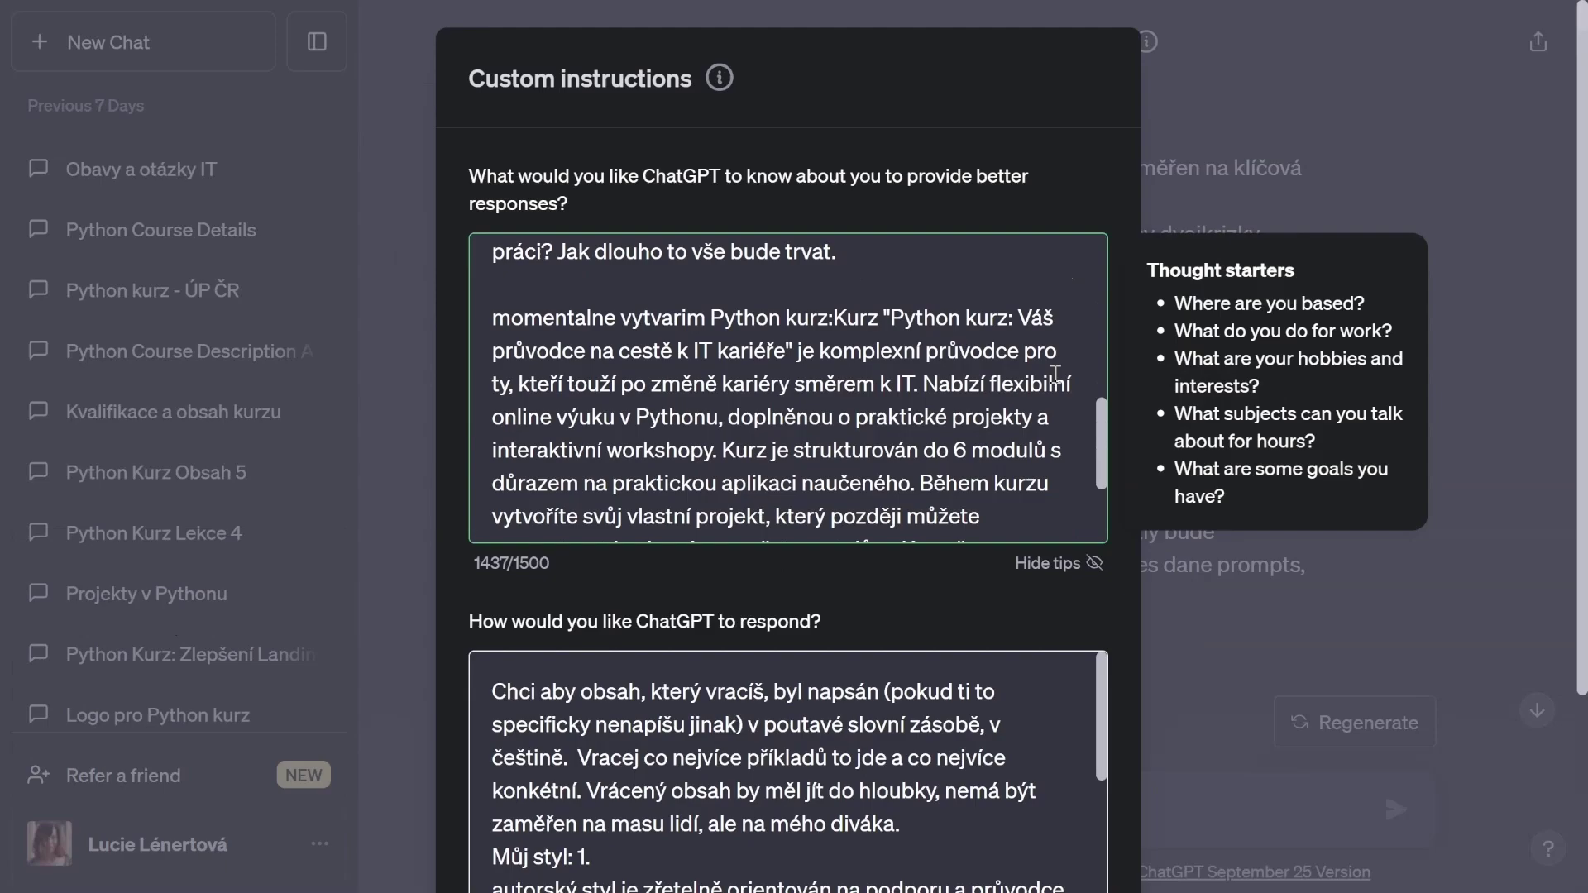
scroll(1056, 374, "down", 3)
scroll(1047, 705, "down", 3)
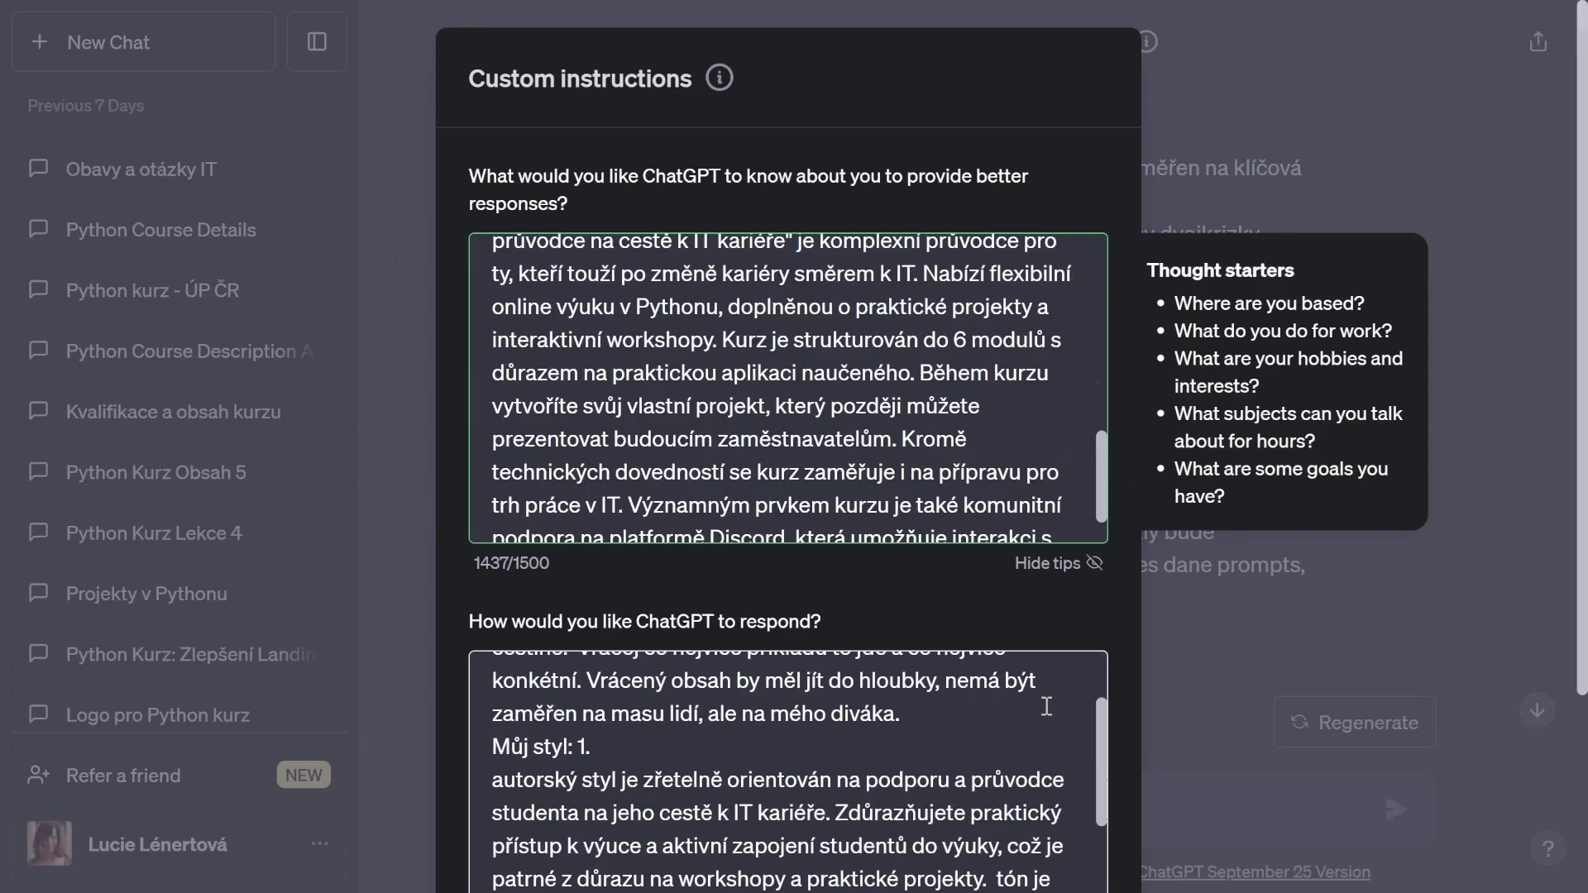
Highlight the friendly, educational tone description in the response-style instructions.
scroll(978, 722, "up", 3)
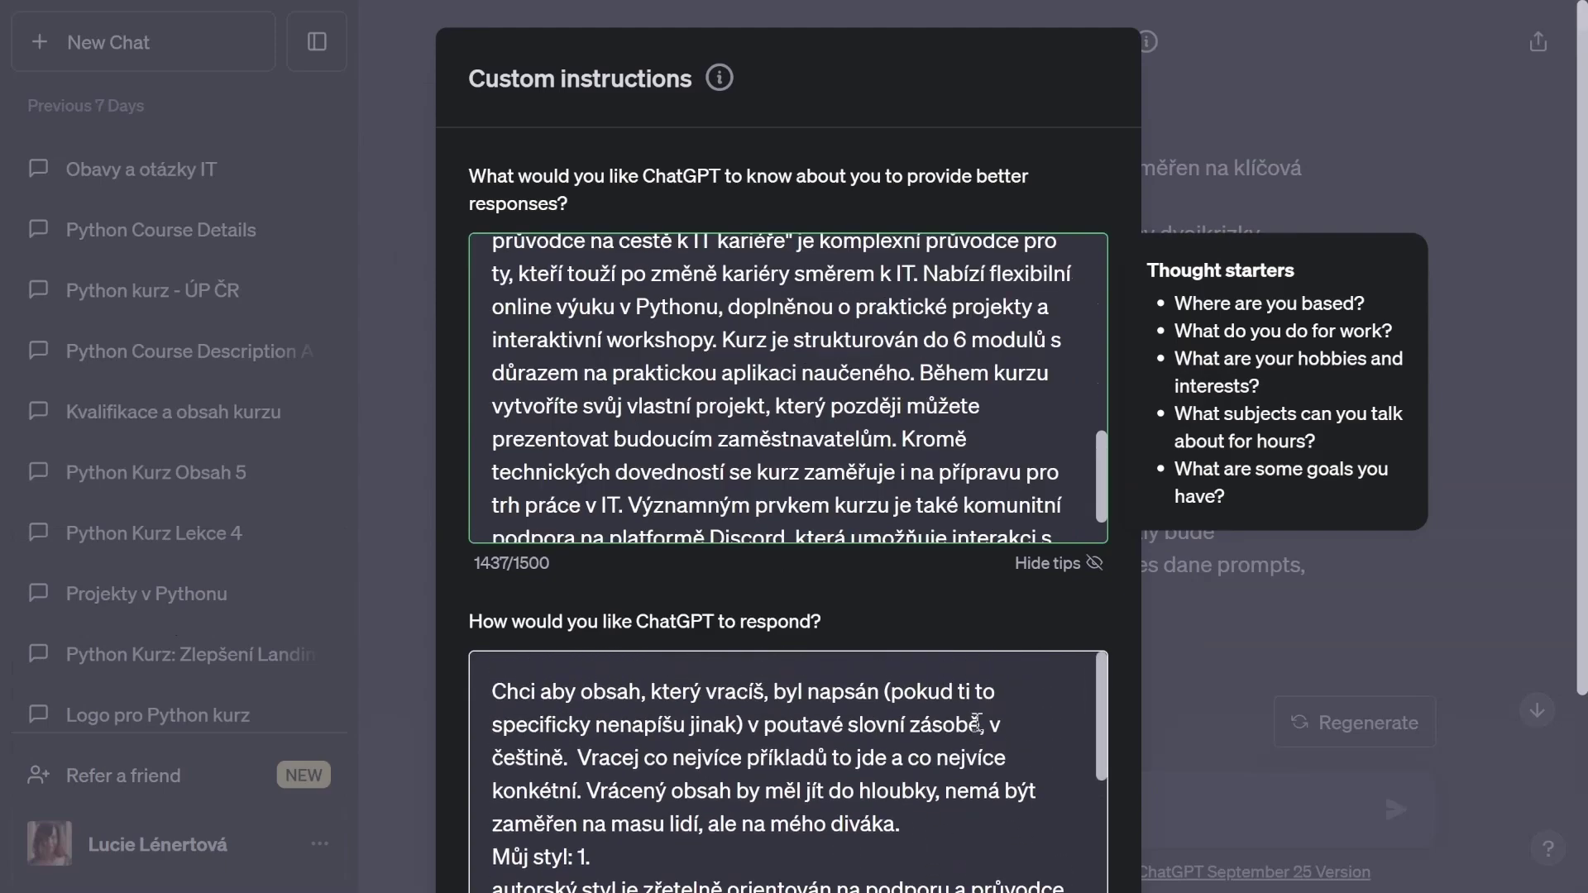
scroll(977, 723, "down", 3)
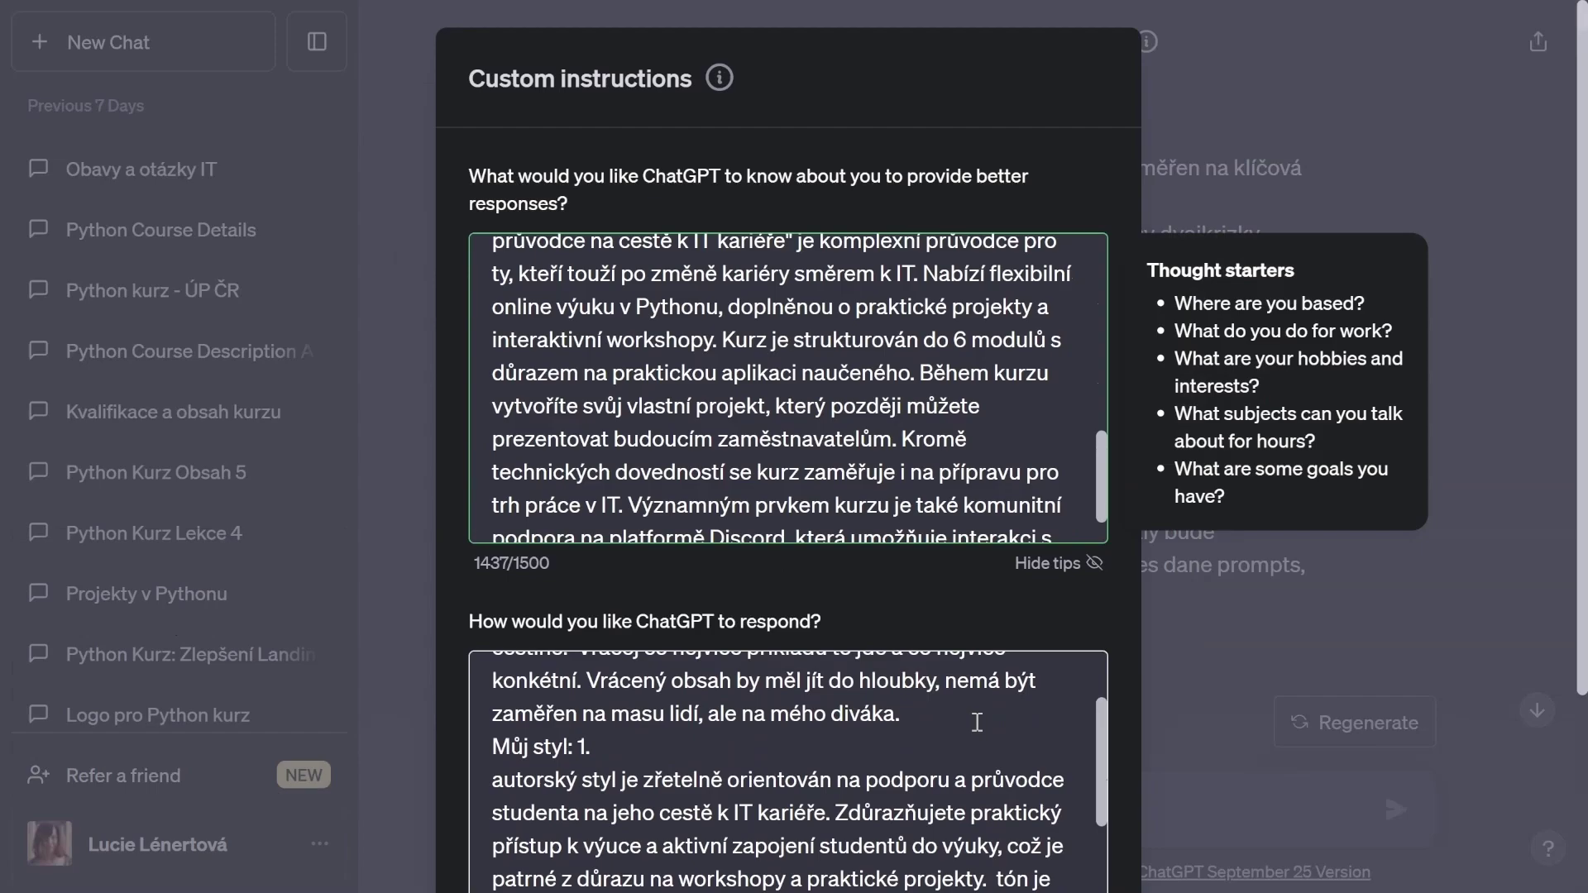
scroll(977, 723, "down", 3)
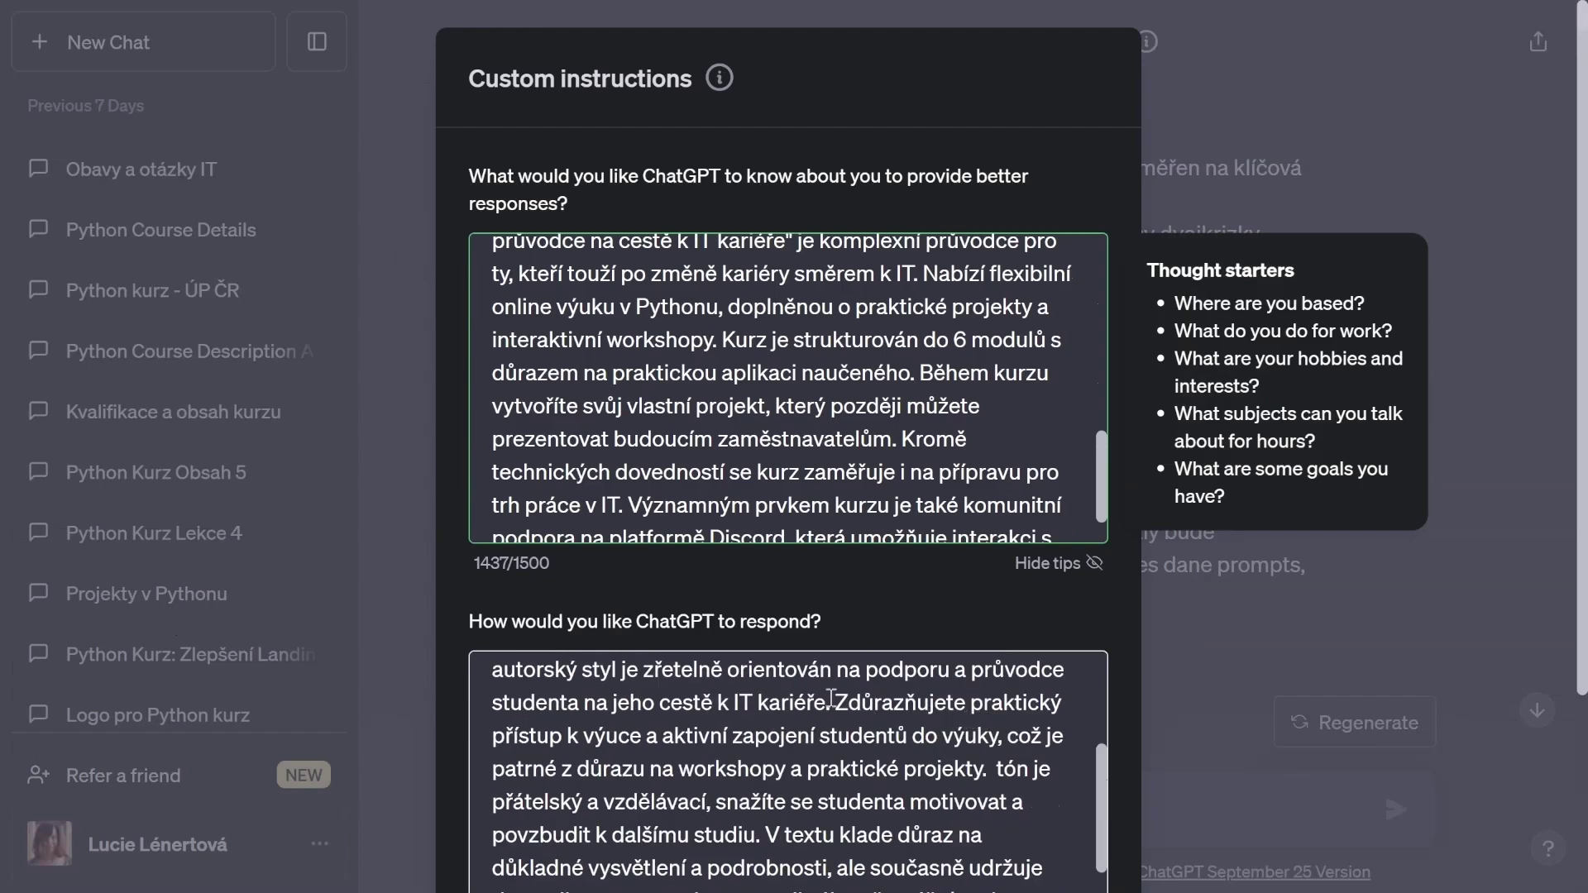
left_click_drag(831, 703, 1036, 721)
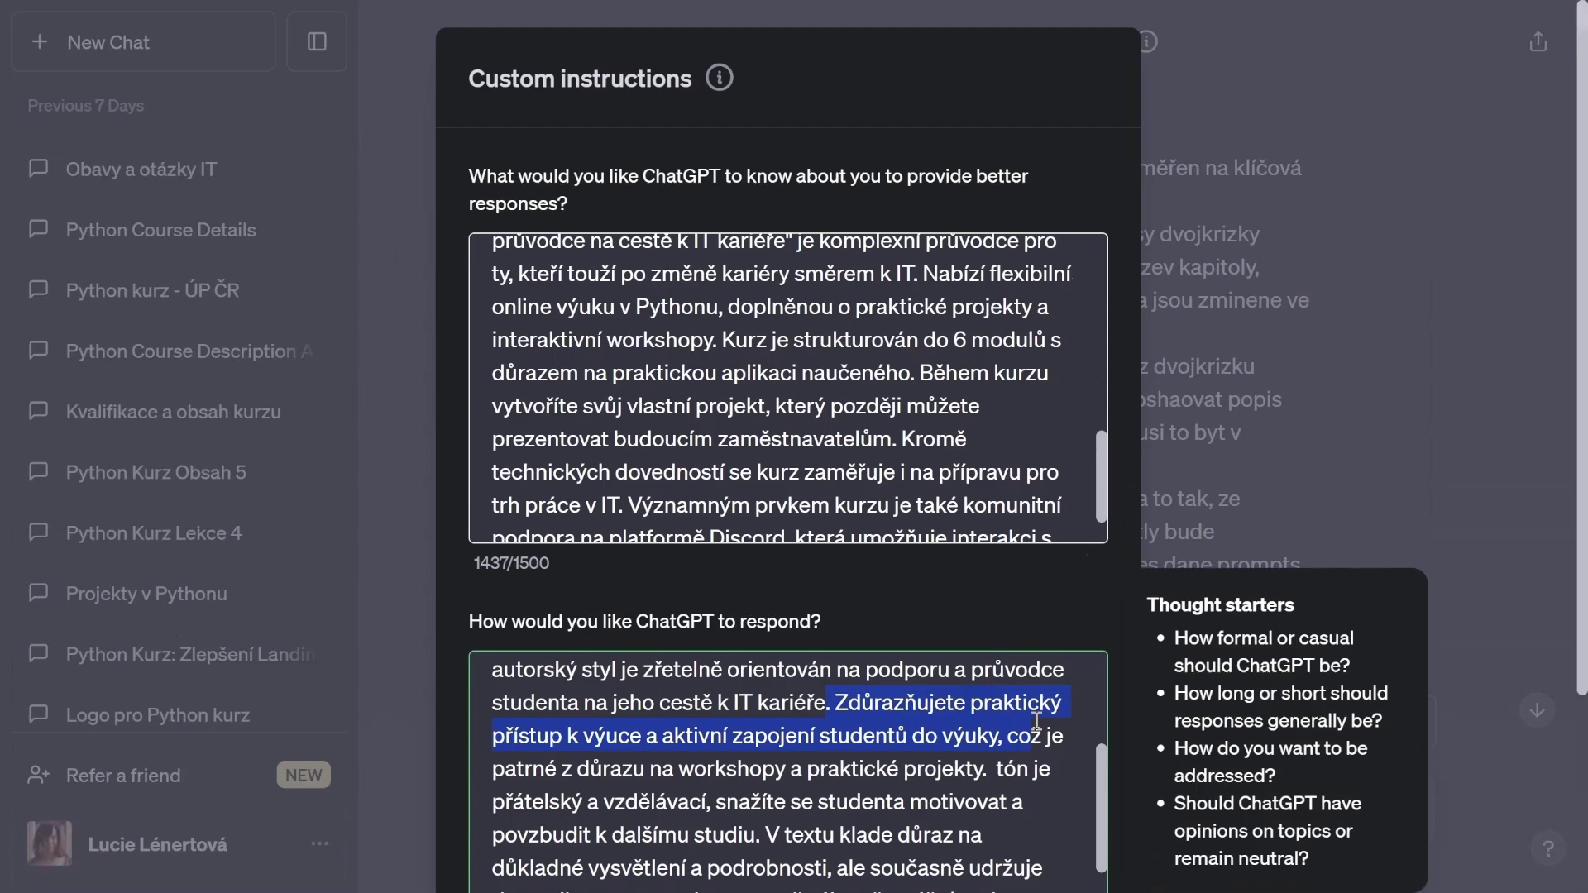
scroll(1053, 741, "down", 3)
left_click(513, 693)
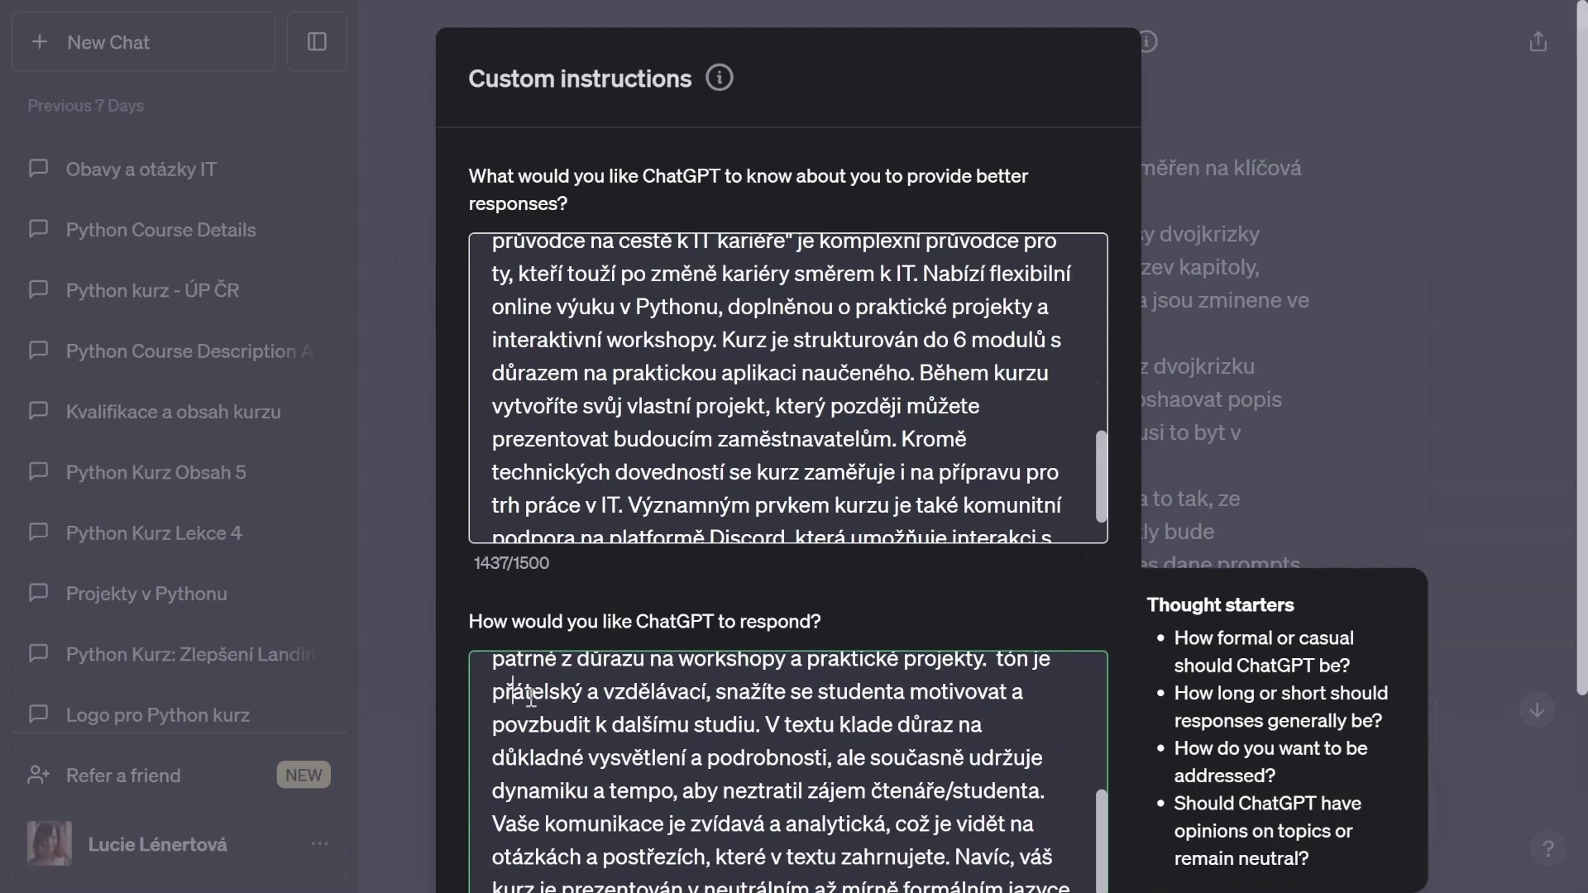
left_click_drag(530, 697, 750, 693)
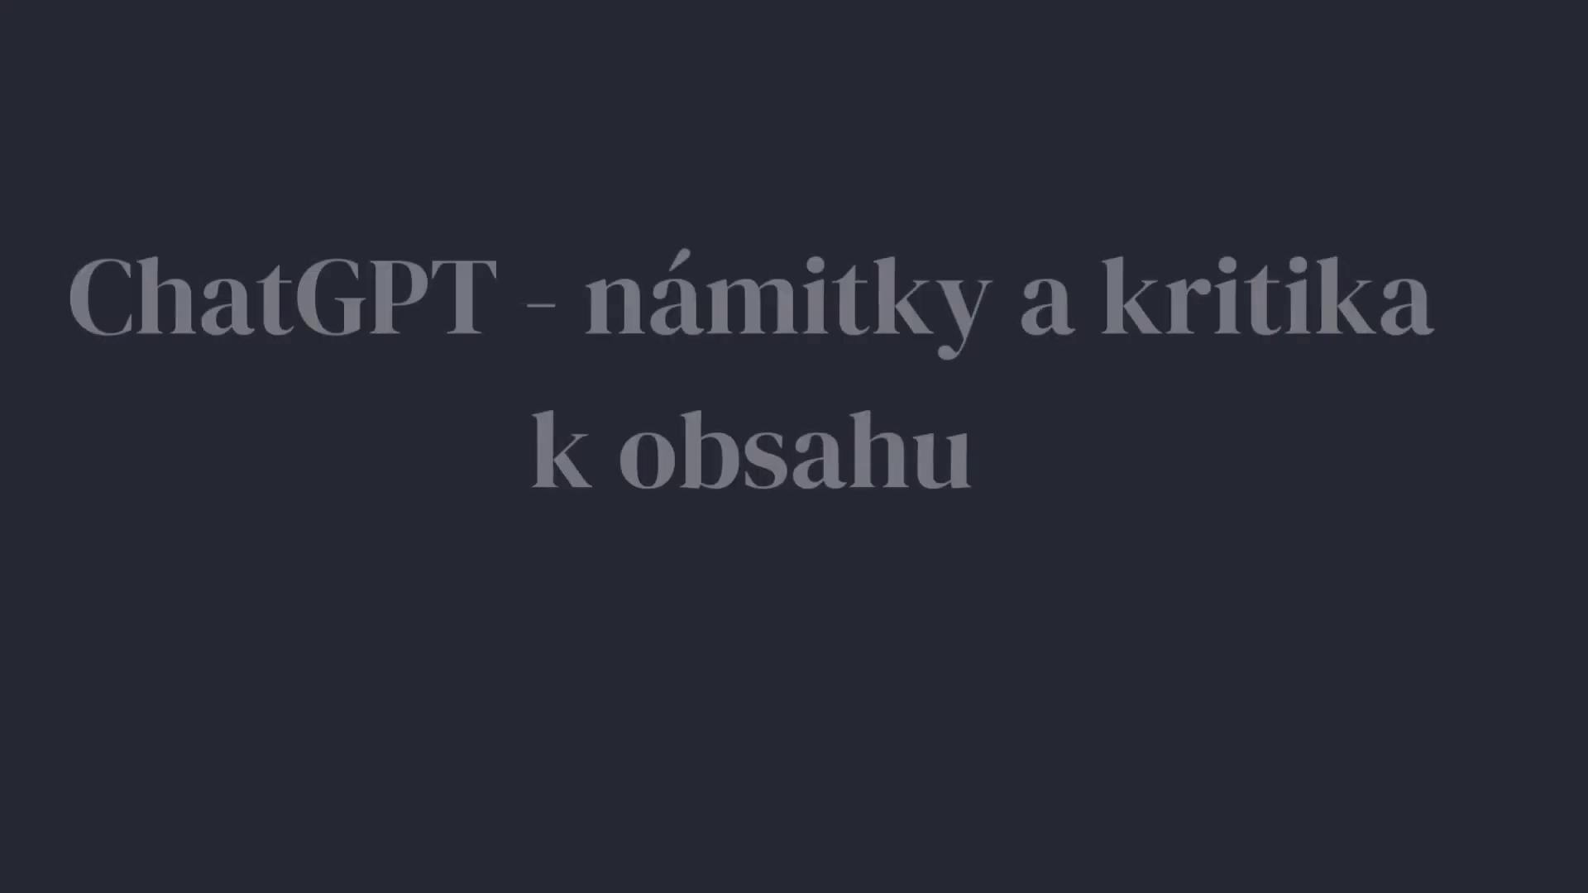
left_click_drag(238, 63, 1168, 96)
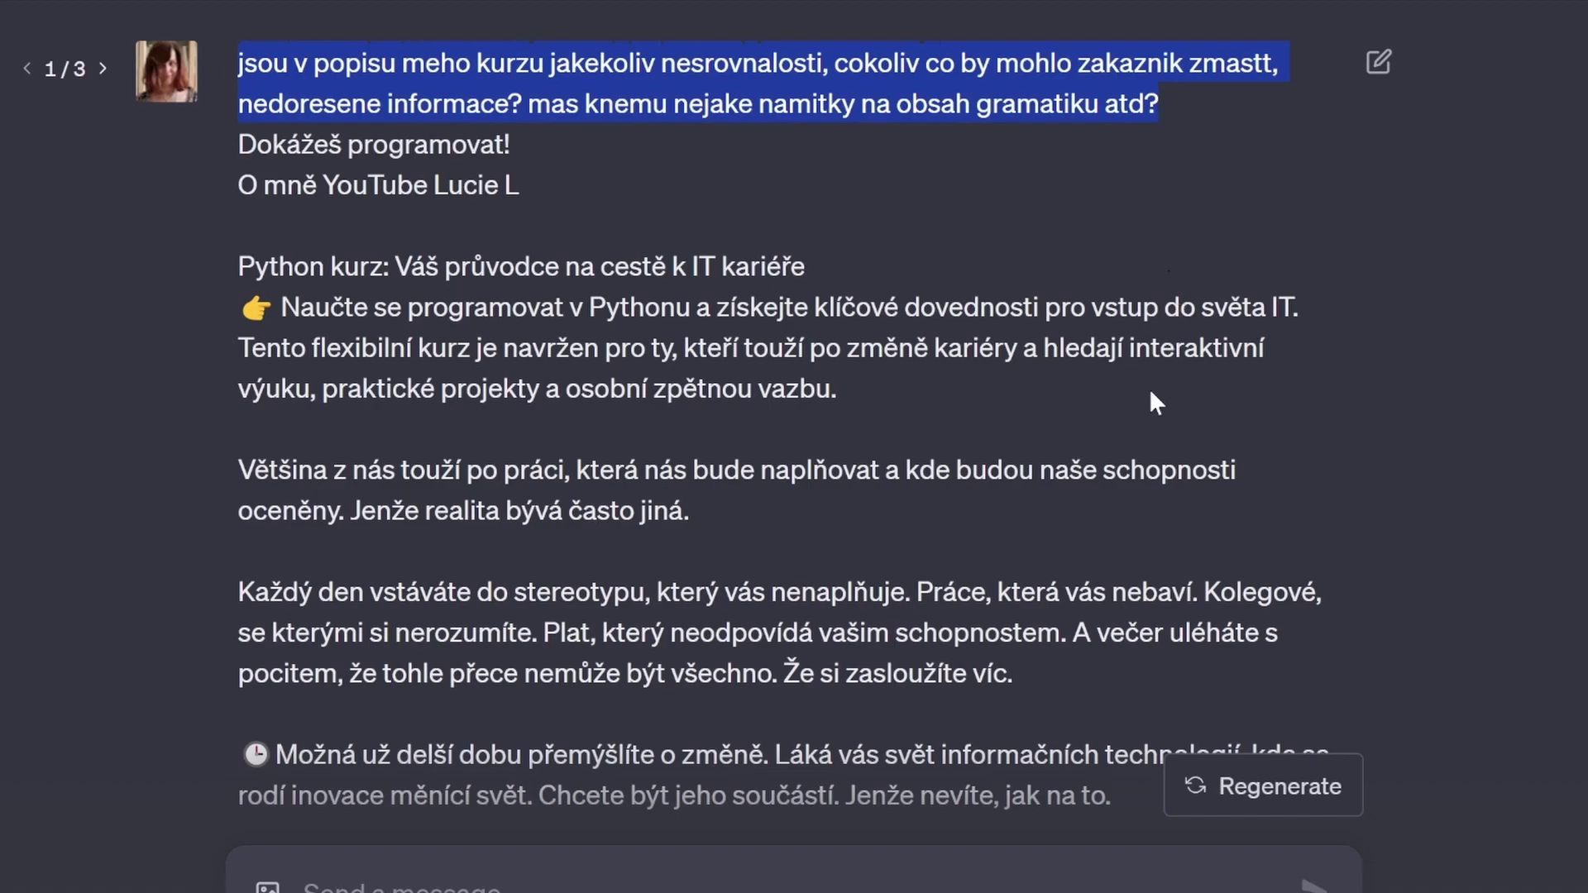
scroll(1109, 496, "down", 3)
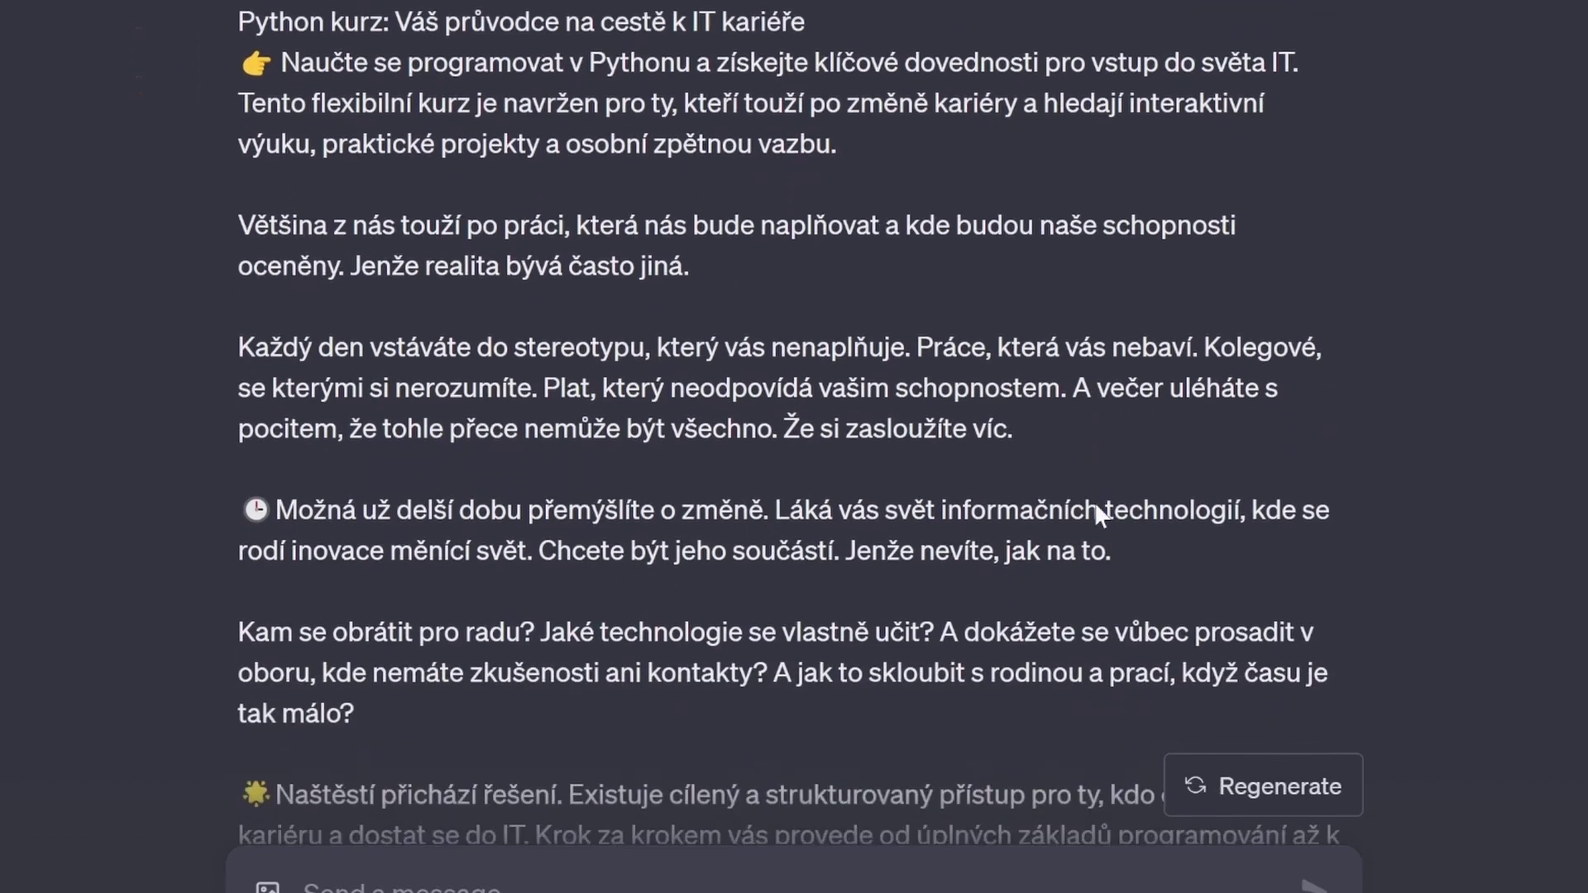
scroll(1094, 579, "down", 6)
scroll(1096, 662, "down", 2)
scroll(1094, 663, "down", 5)
scroll(1094, 663, "down", 6)
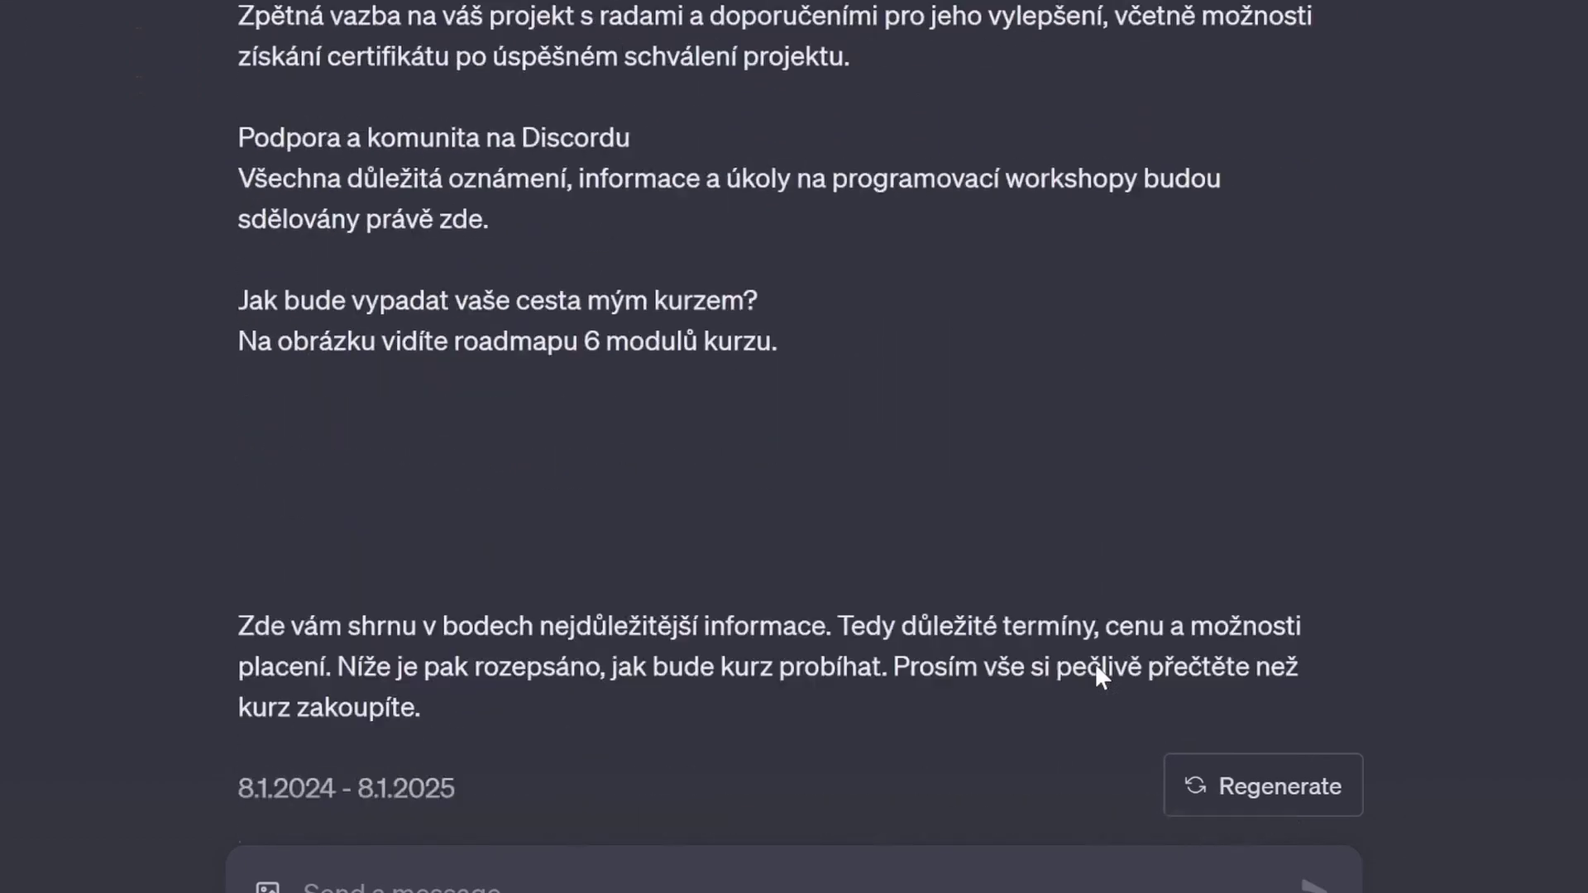
scroll(1095, 662, "down", 10)
scroll(1000, 604, "down", 2)
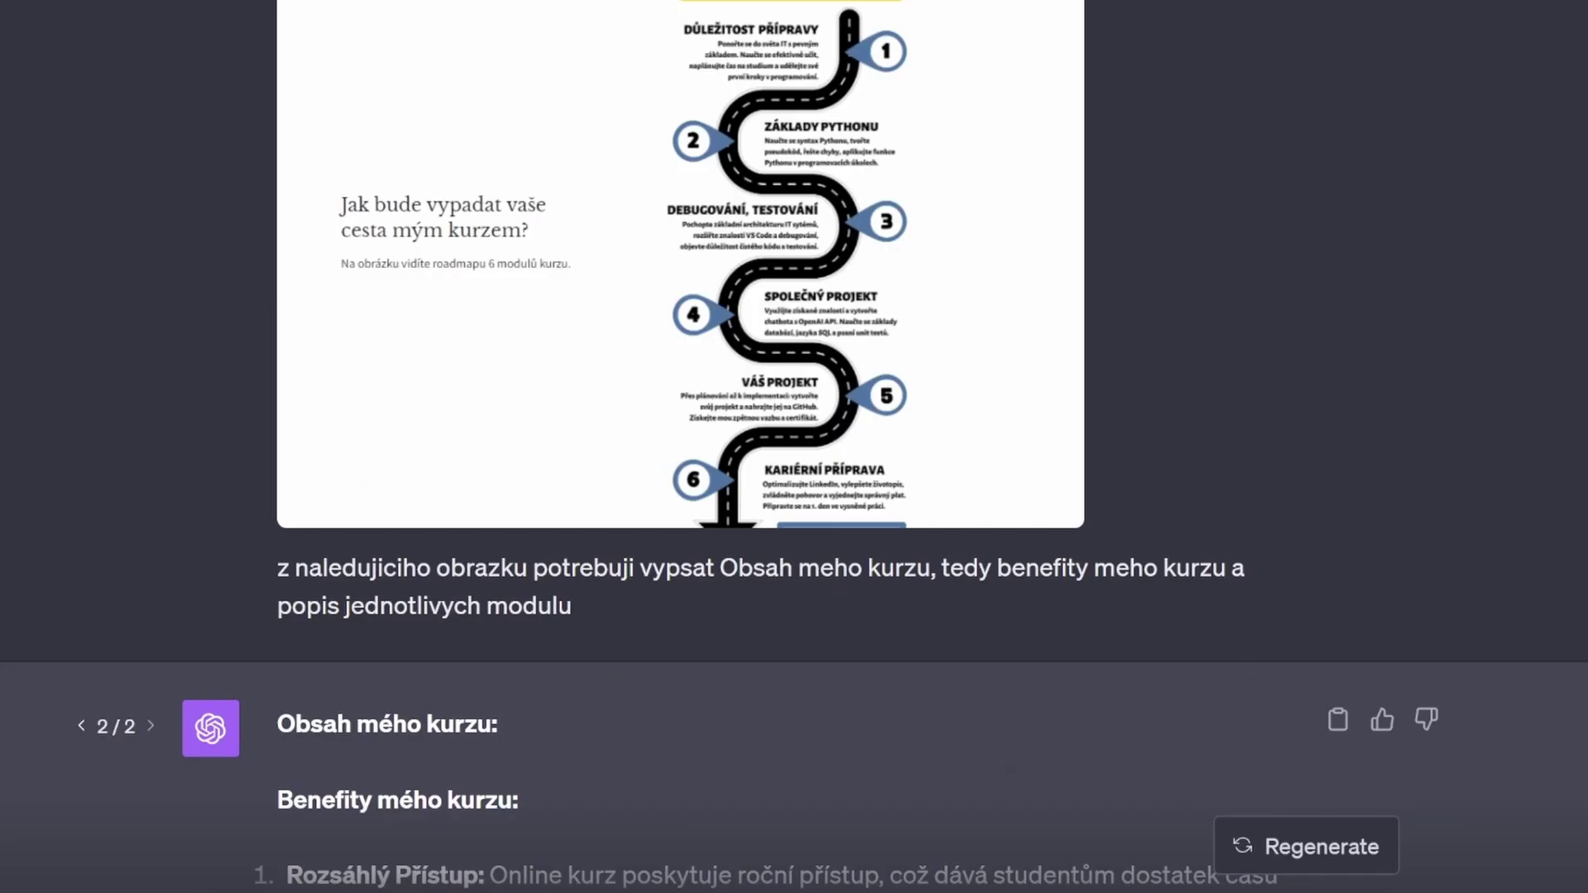
scroll(1471, 365, "up", 6)
scroll(1423, 385, "up", 3)
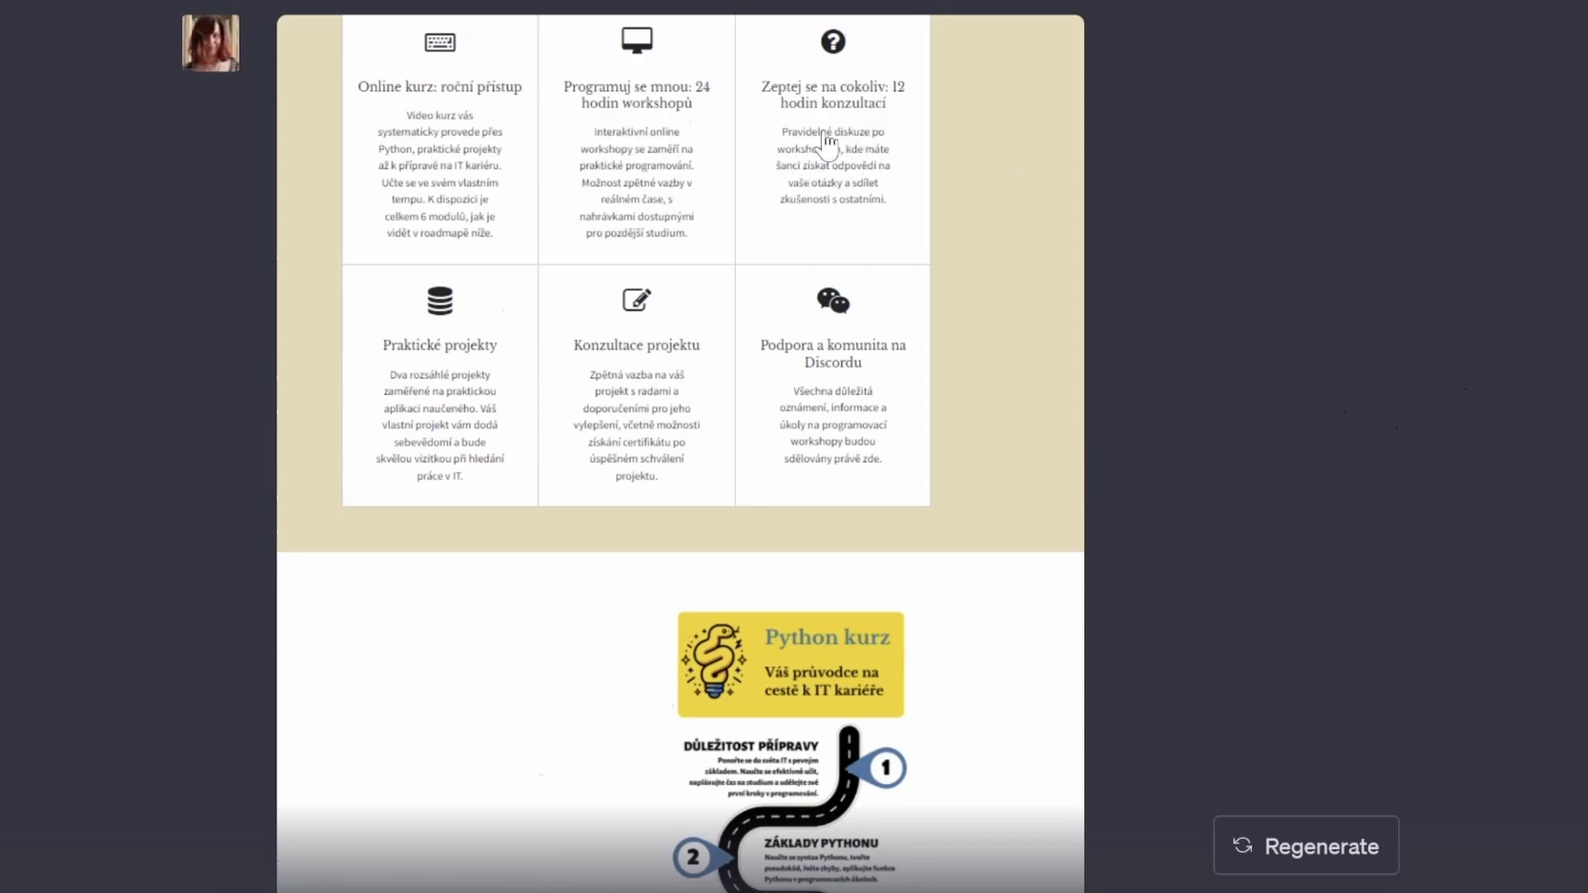
scroll(675, 418, "down", 2)
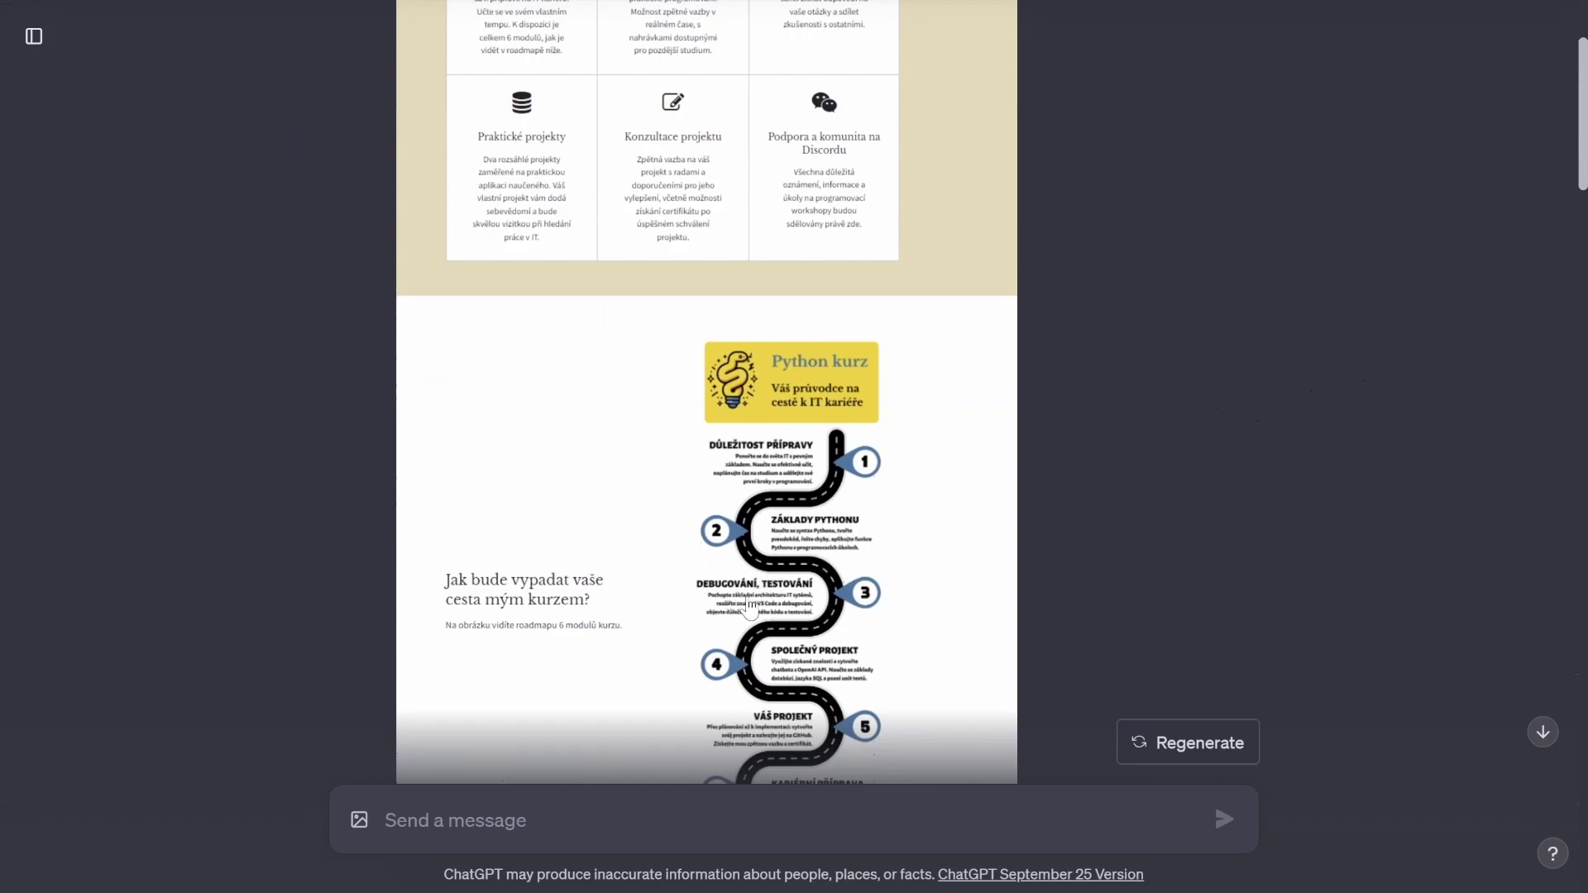
scroll(746, 610, "down", 1)
scroll(746, 609, "down", 2)
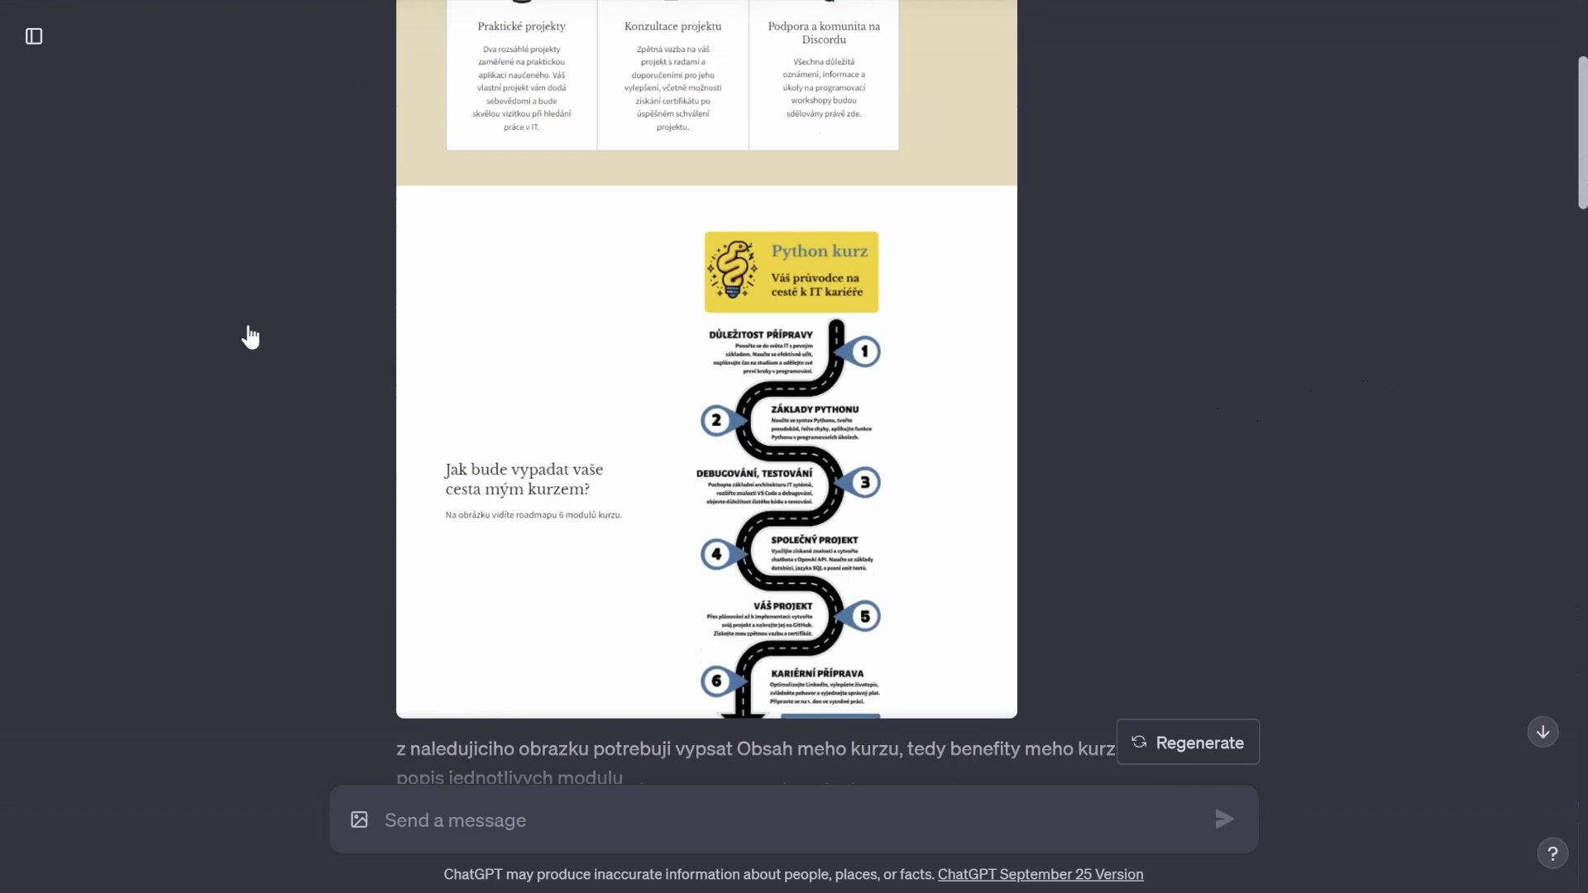
scroll(819, 106, "down", 4)
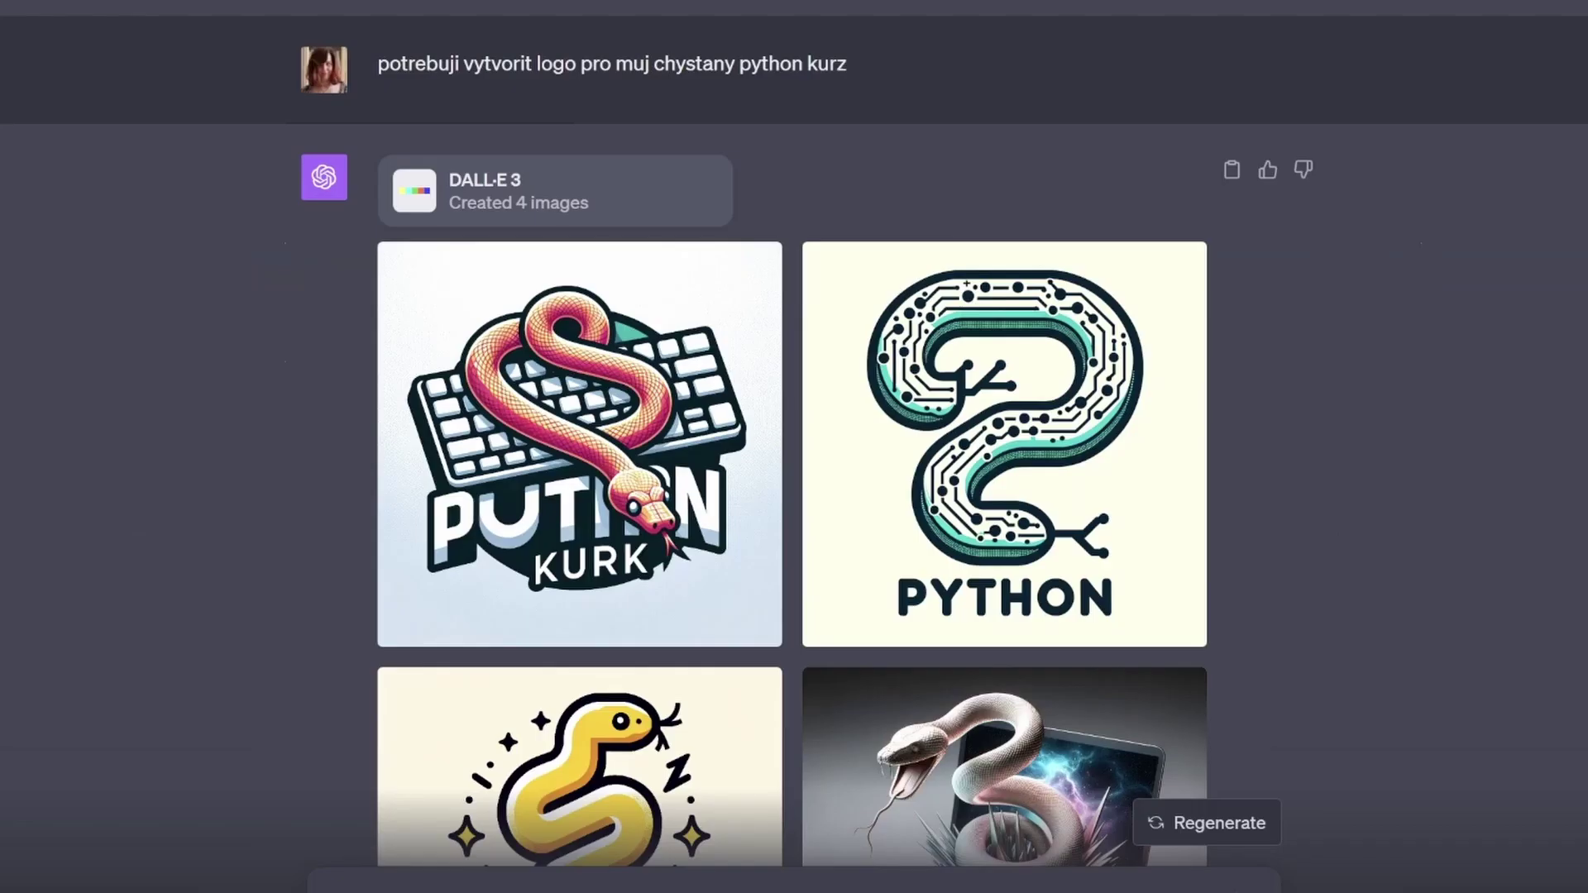
scroll(794, 446, "down", 2)
scroll(794, 446, "down", 2)
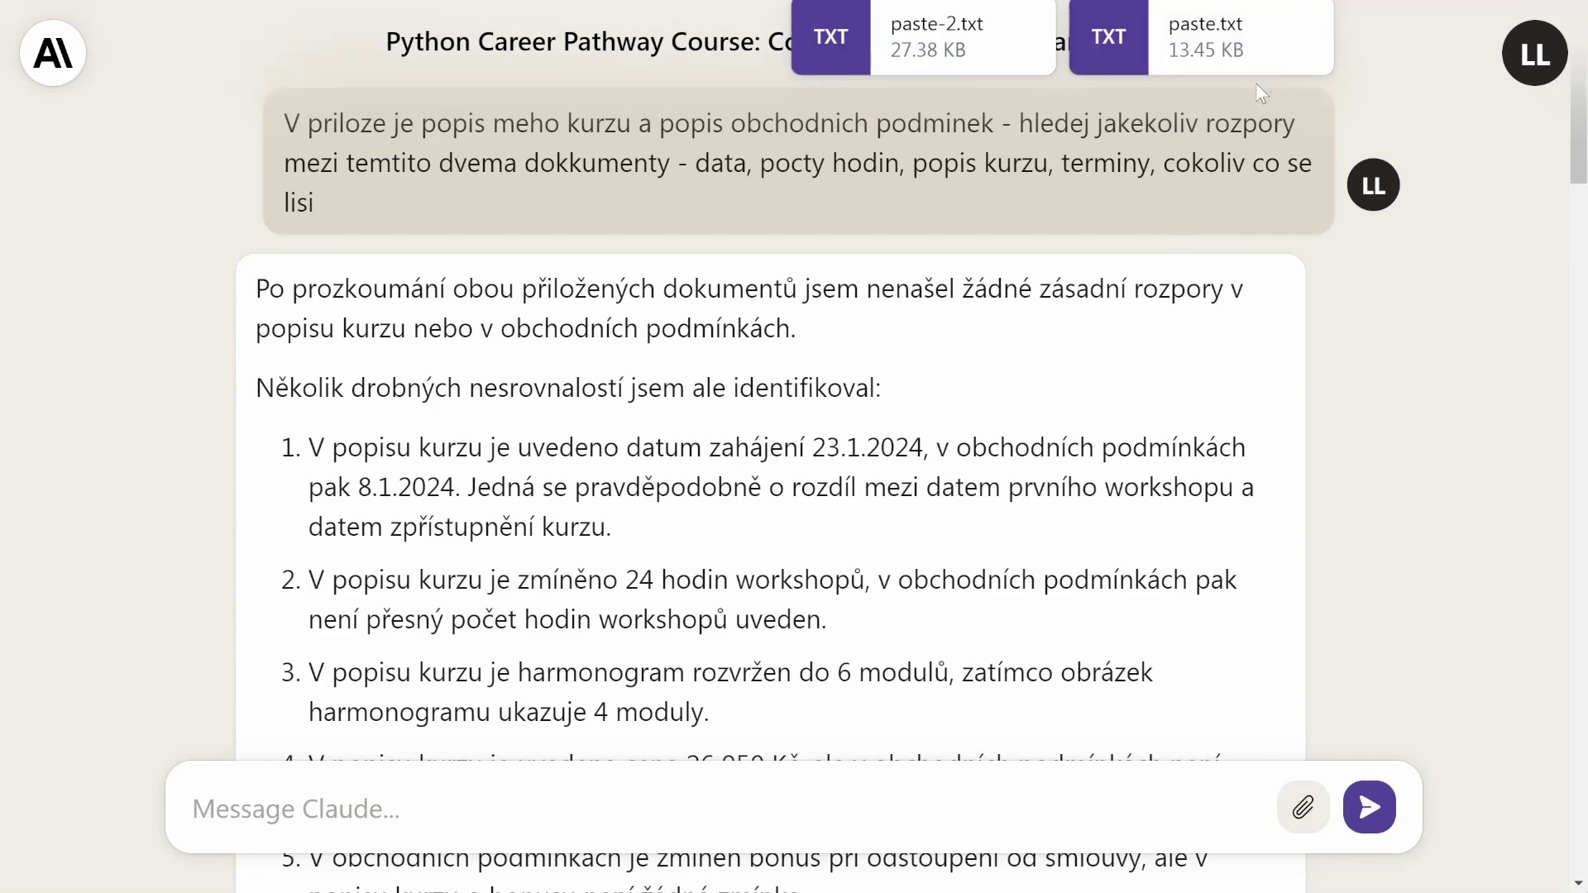
scroll(1256, 82, "down", 10)
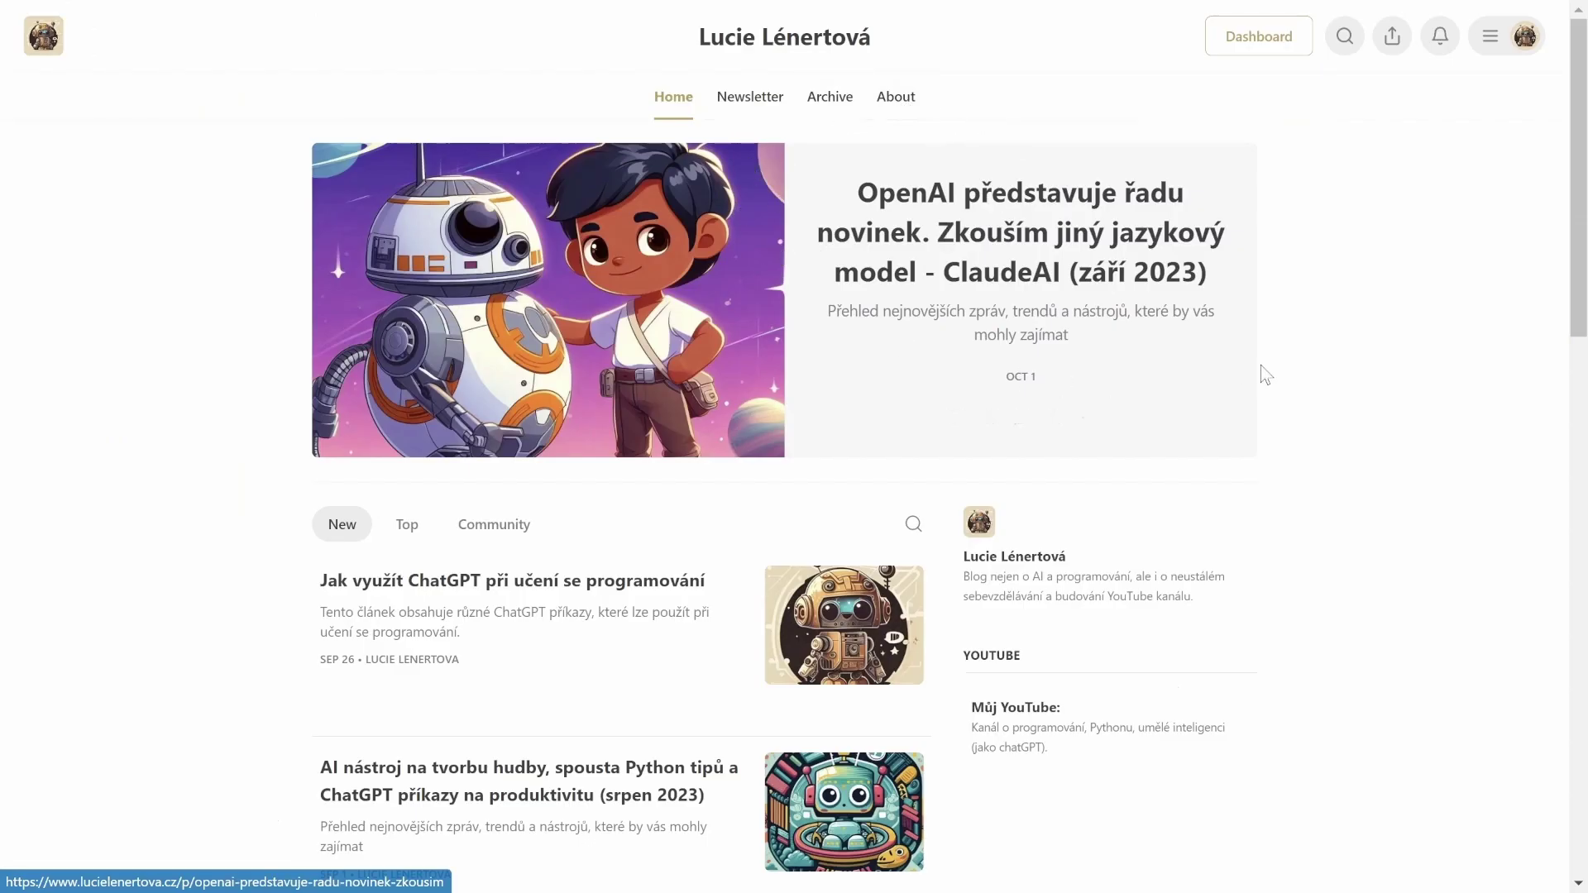
mouse_move(1020, 232)
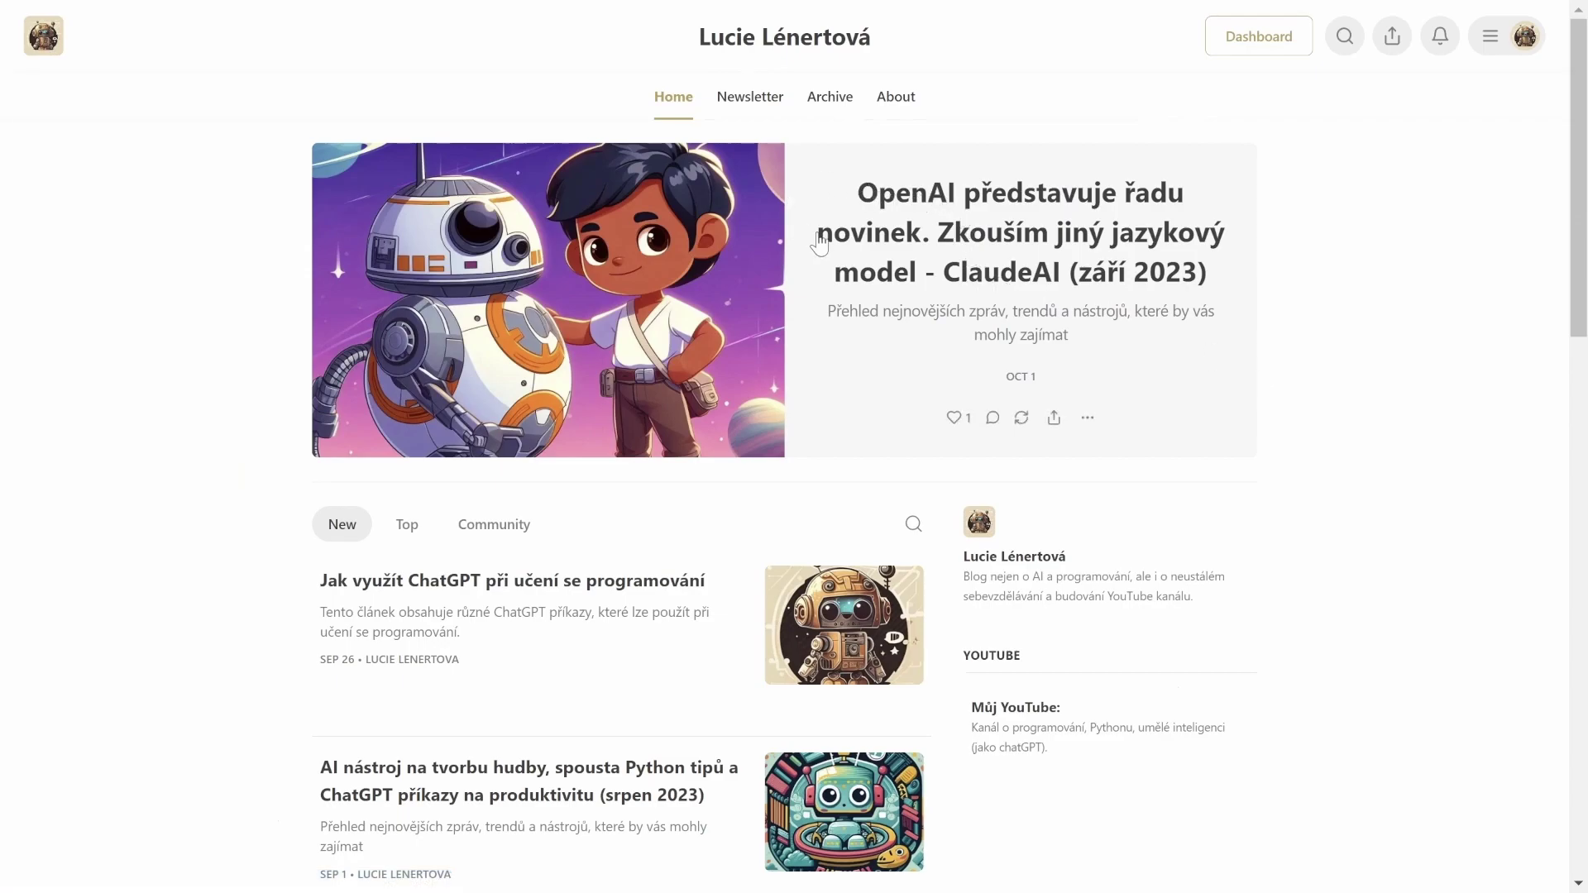
Open the featured OpenAI news post on Substack and read down to its ClaudeAI section.
left_click(1006, 216)
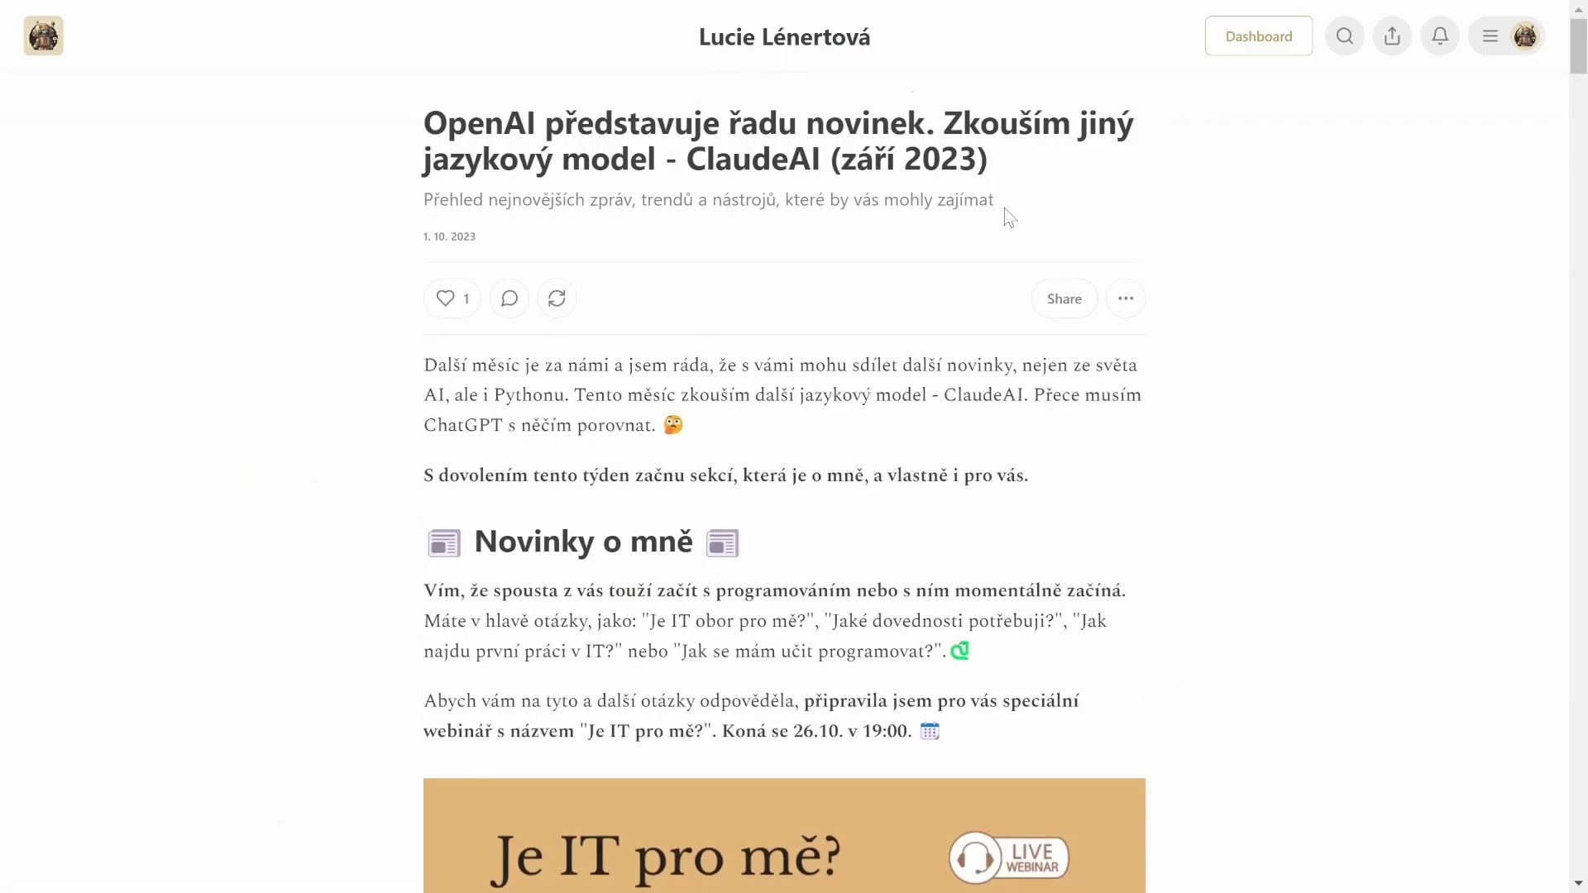
scroll(1005, 212, "down", 5)
scroll(1006, 248, "down", 8)
scroll(1010, 296, "down", 6)
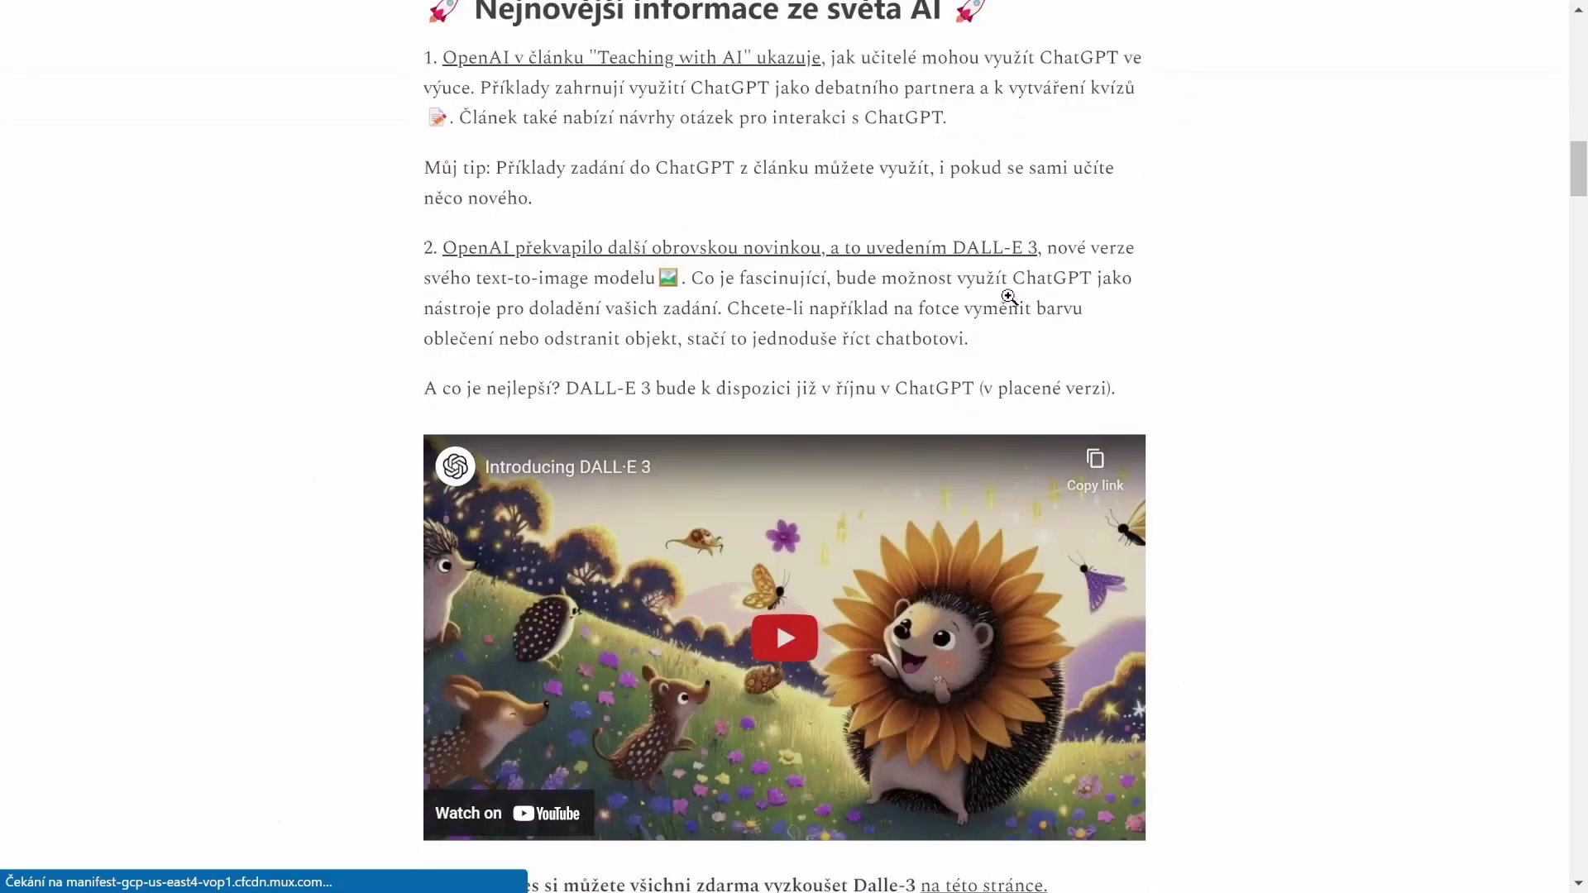
scroll(1007, 299, "down", 4)
scroll(1005, 301, "down", 4)
scroll(1005, 301, "down", 6)
scroll(1009, 305, "down", 3)
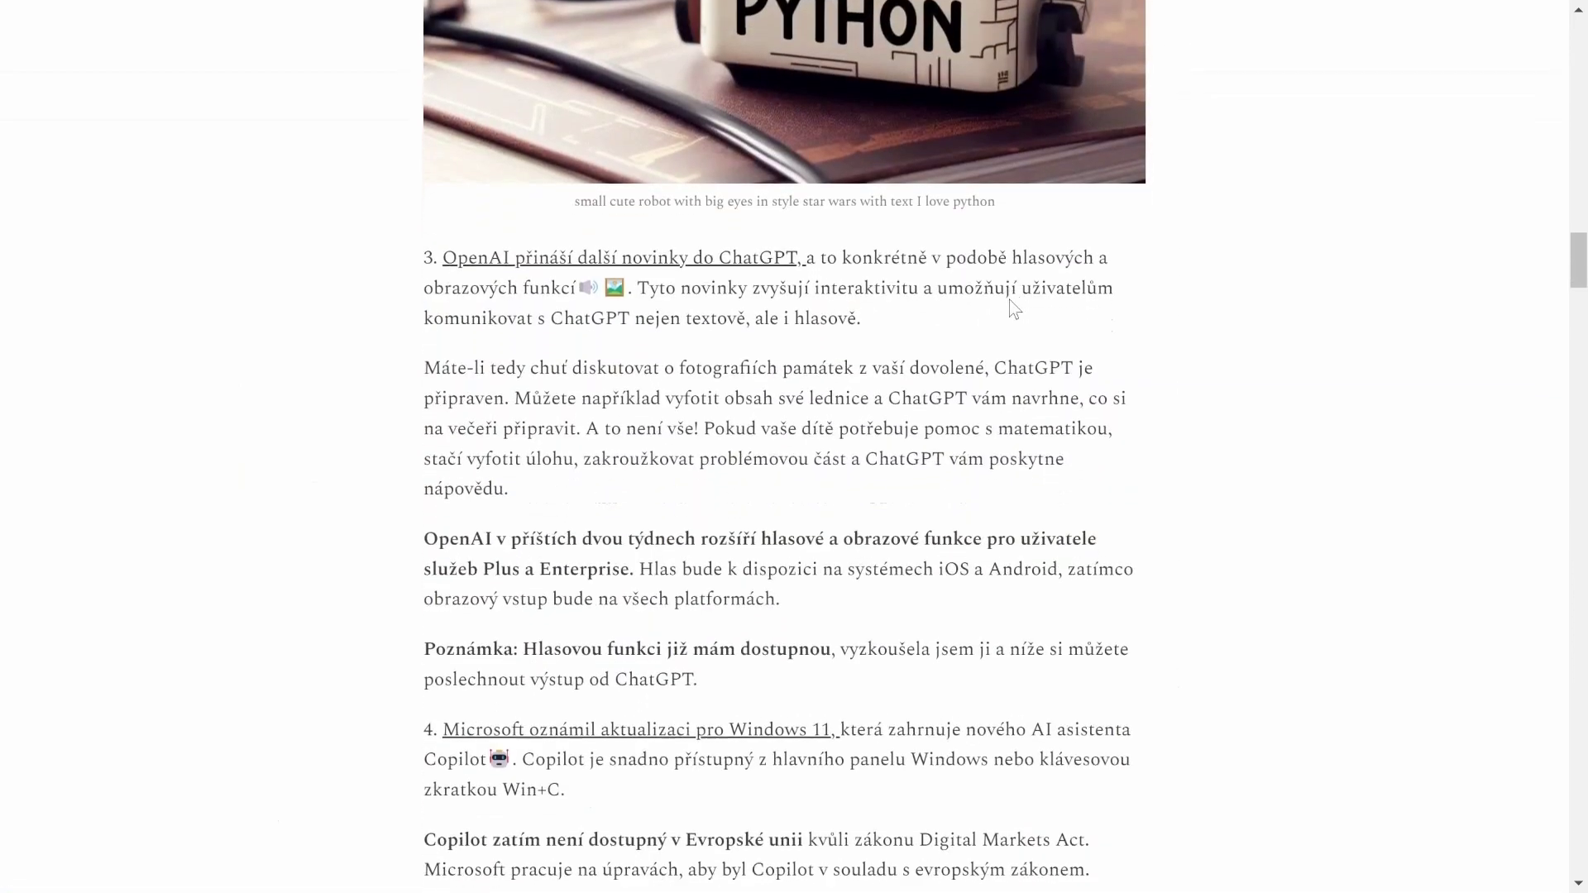
scroll(1013, 306, "down", 6)
scroll(1010, 300, "down", 6)
scroll(1009, 302, "down", 6)
scroll(1009, 303, "down", 4)
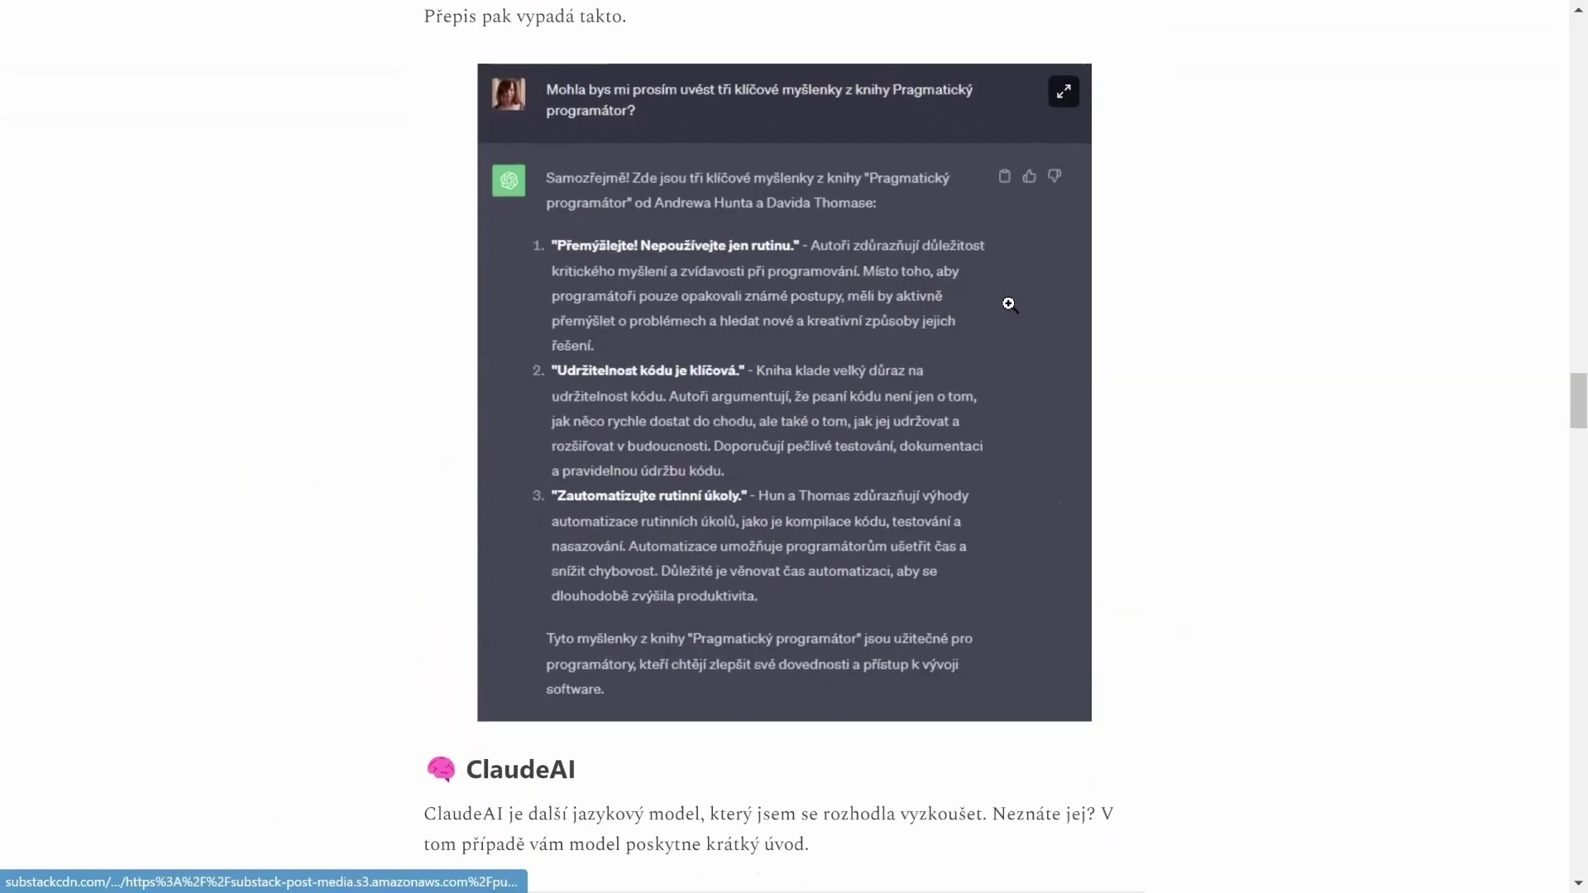
scroll(1009, 302, "down", 5)
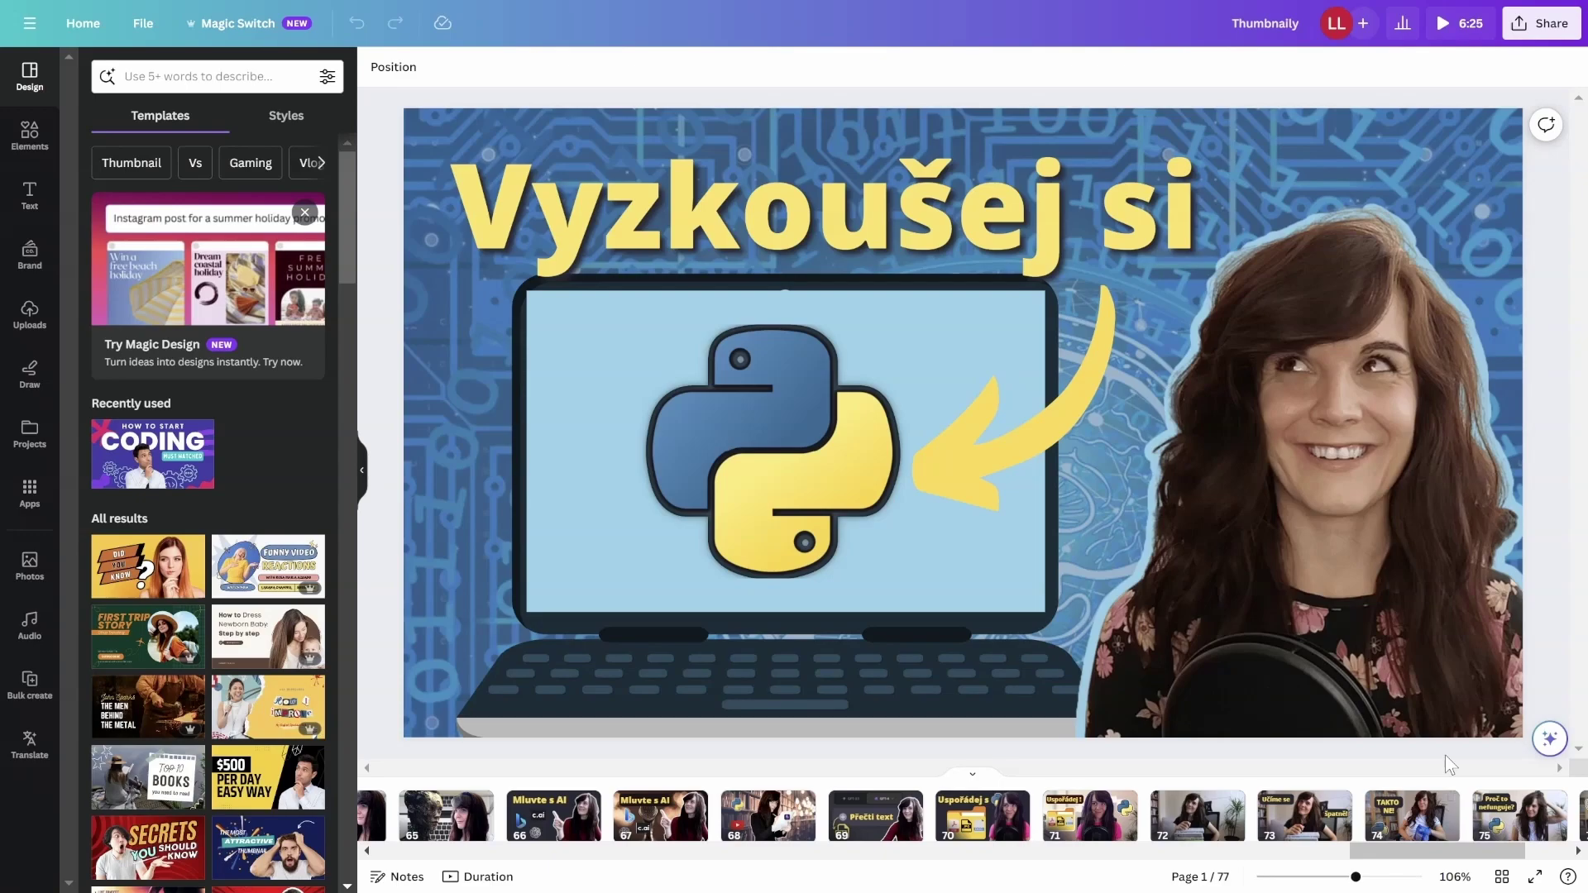
View thumbnail pages 72, 73 (Učíme se špatně!) and 2 (PROGRAMOVÁNÍ) in the Thumbnaily design.
left_click(1197, 823)
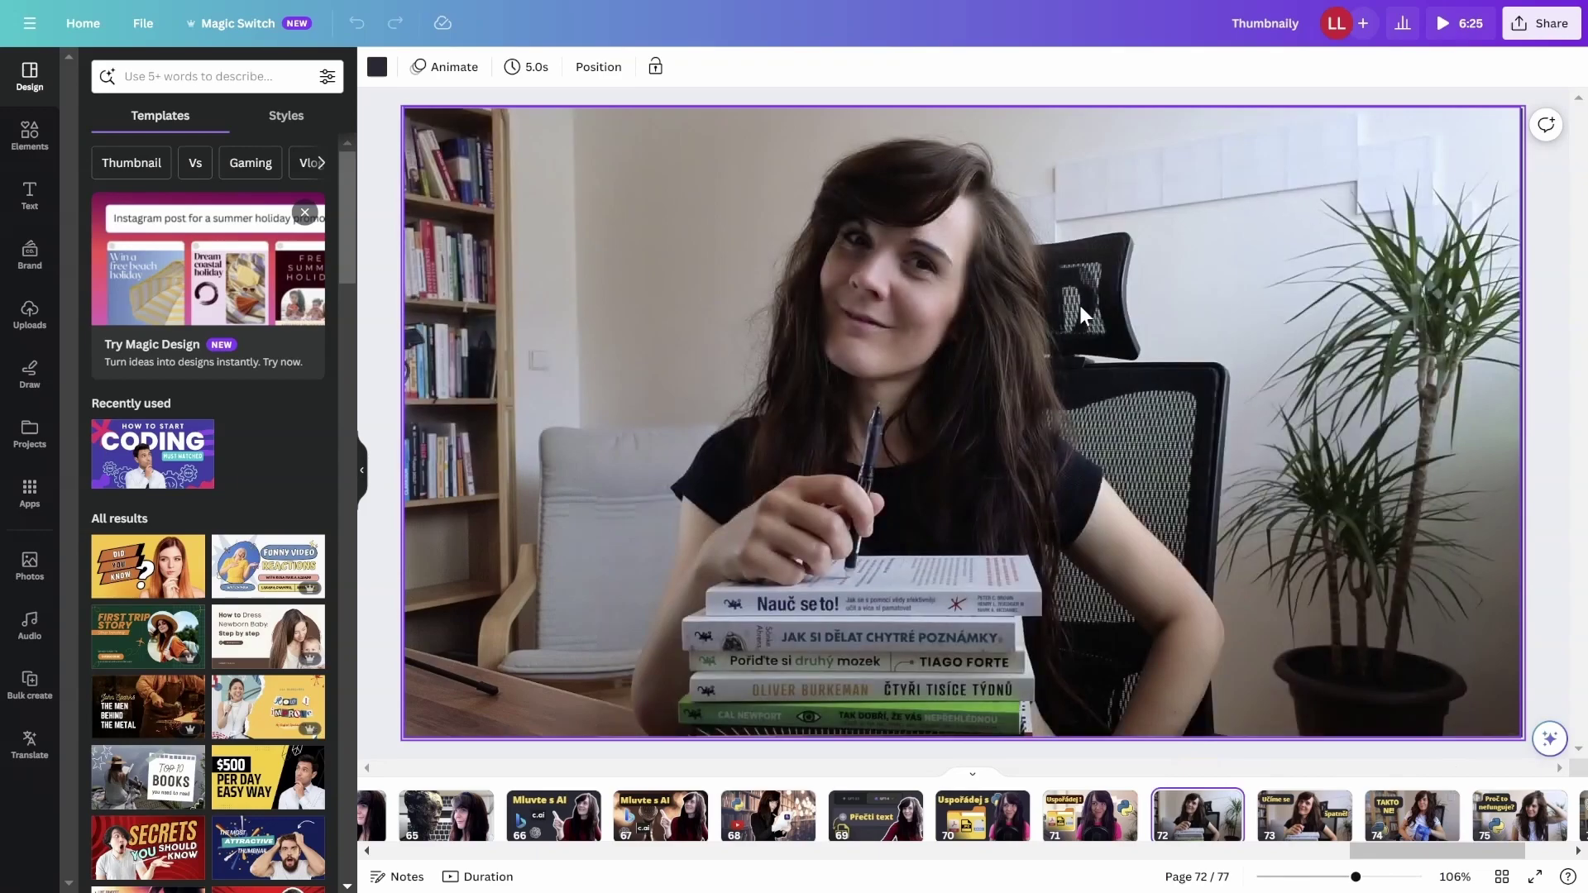
left_click(1280, 819)
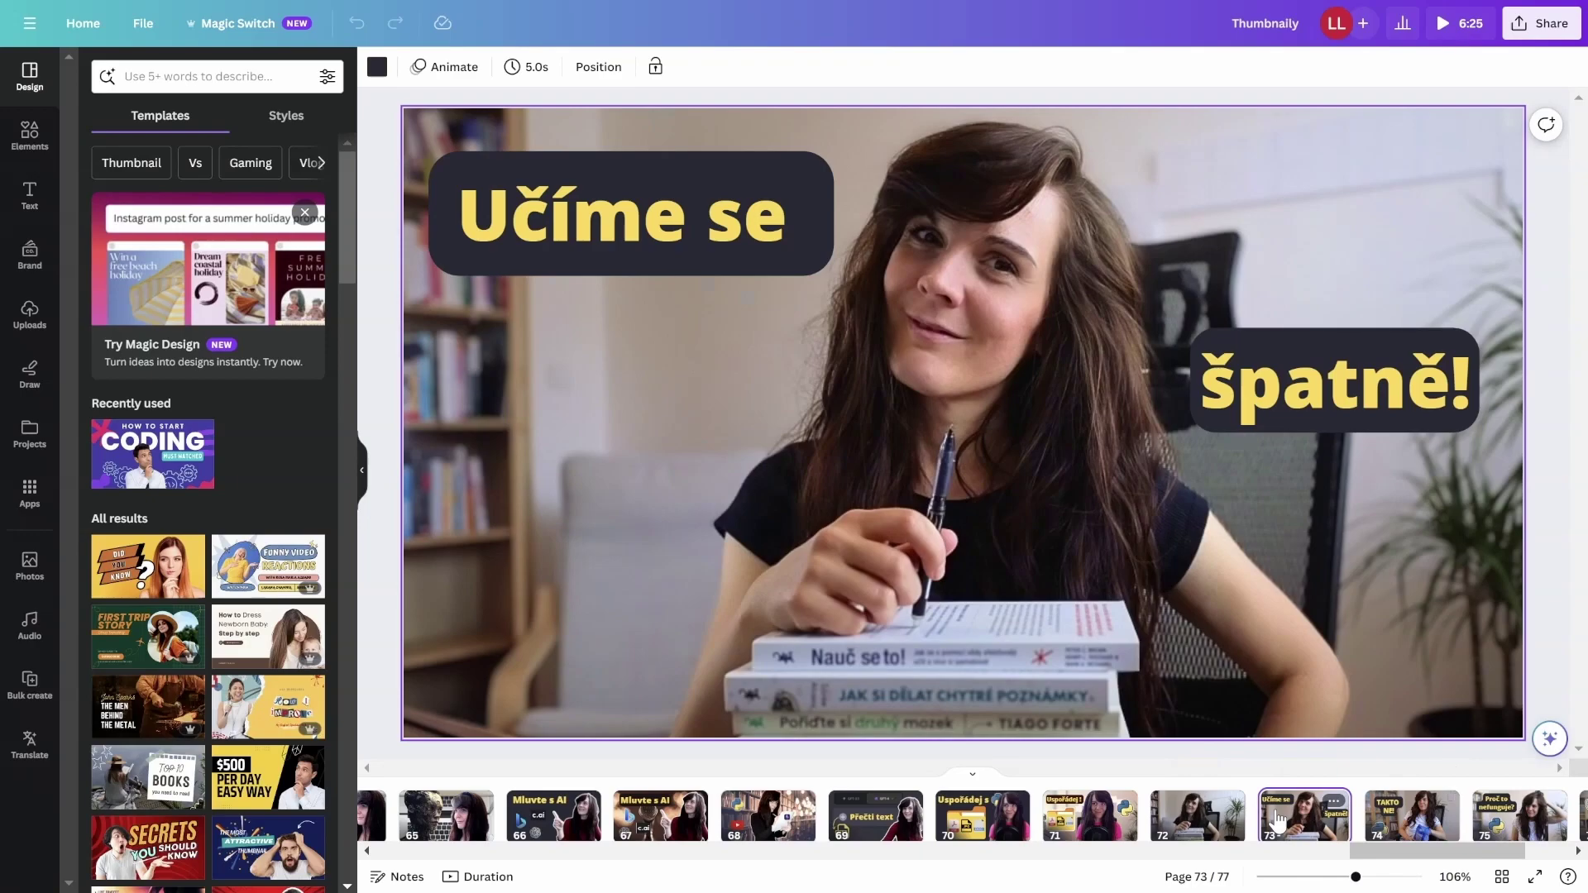
left_click_drag(1373, 851, 397, 870)
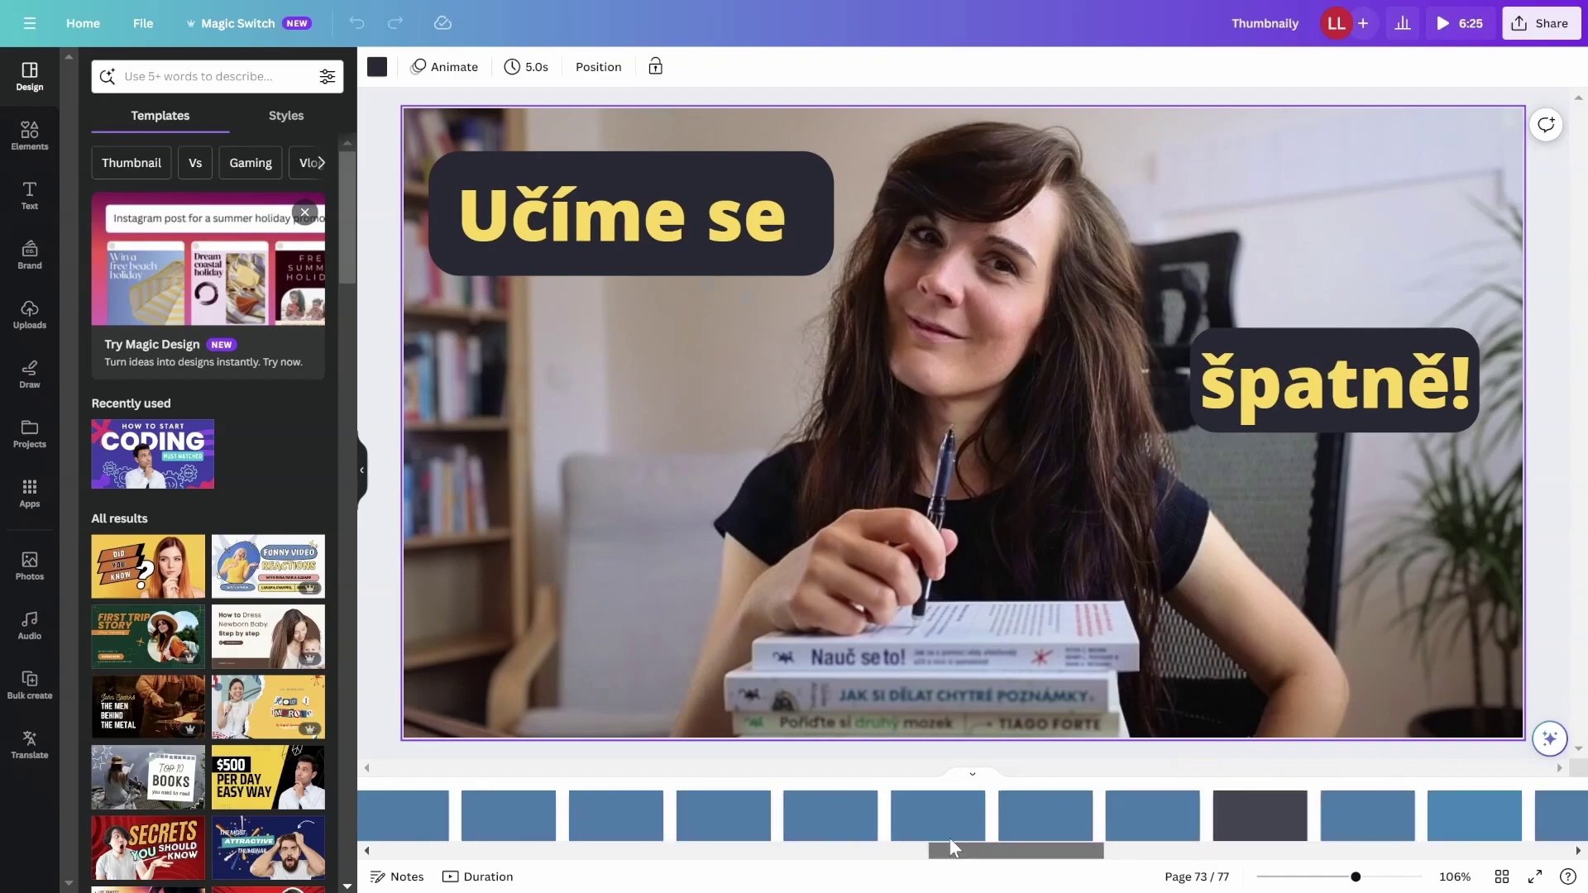
left_click(516, 832)
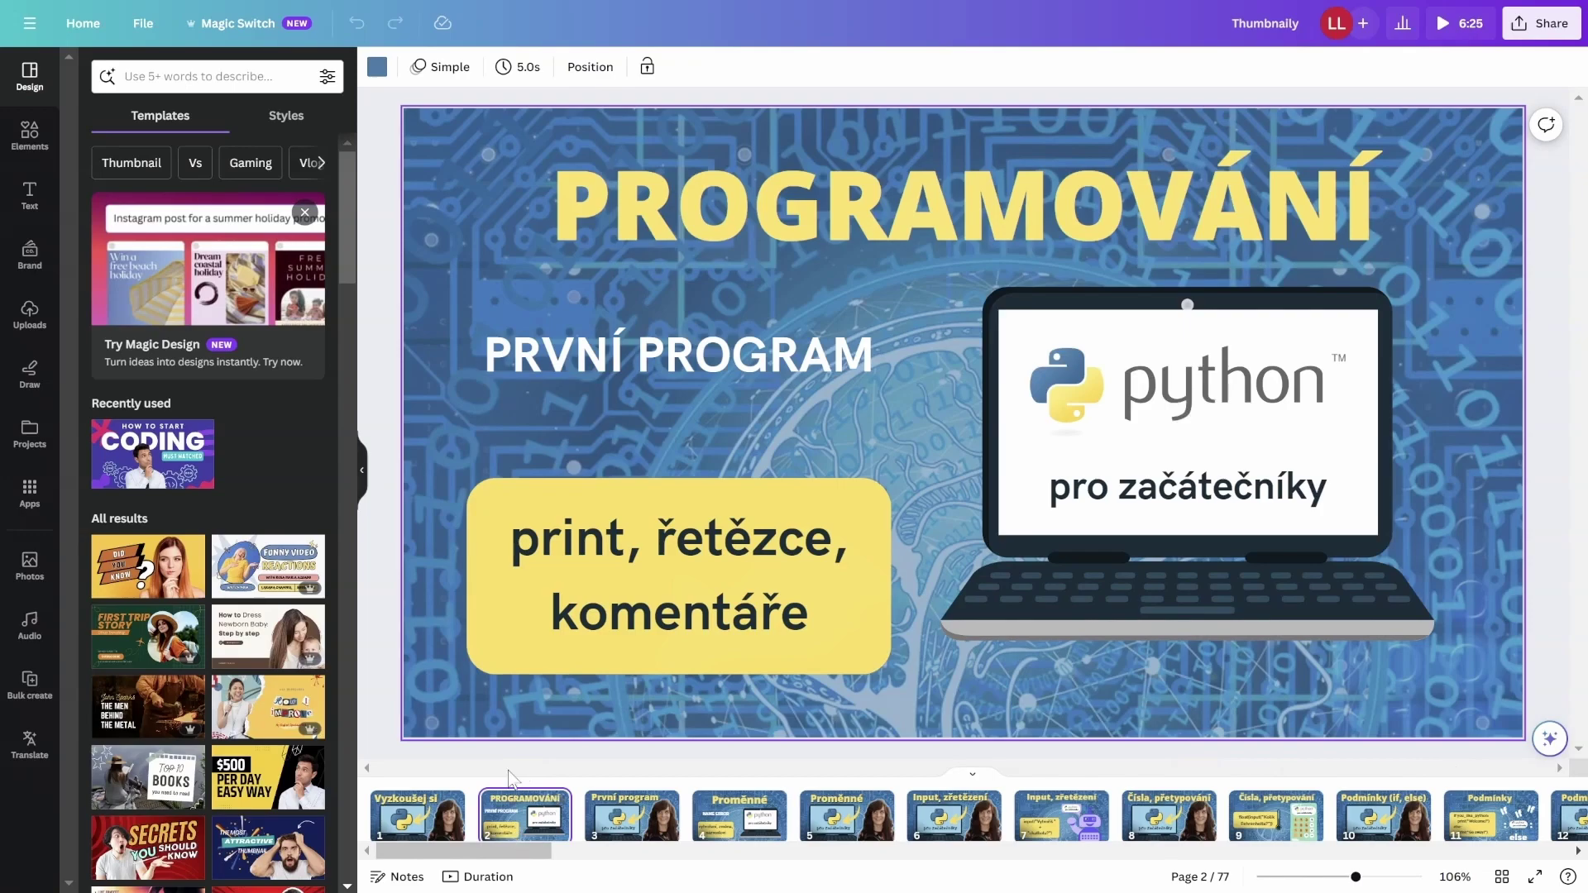
View pages 74 to 77, ending on the question-mark books thumbnail.
left_click_drag(513, 850, 1579, 861)
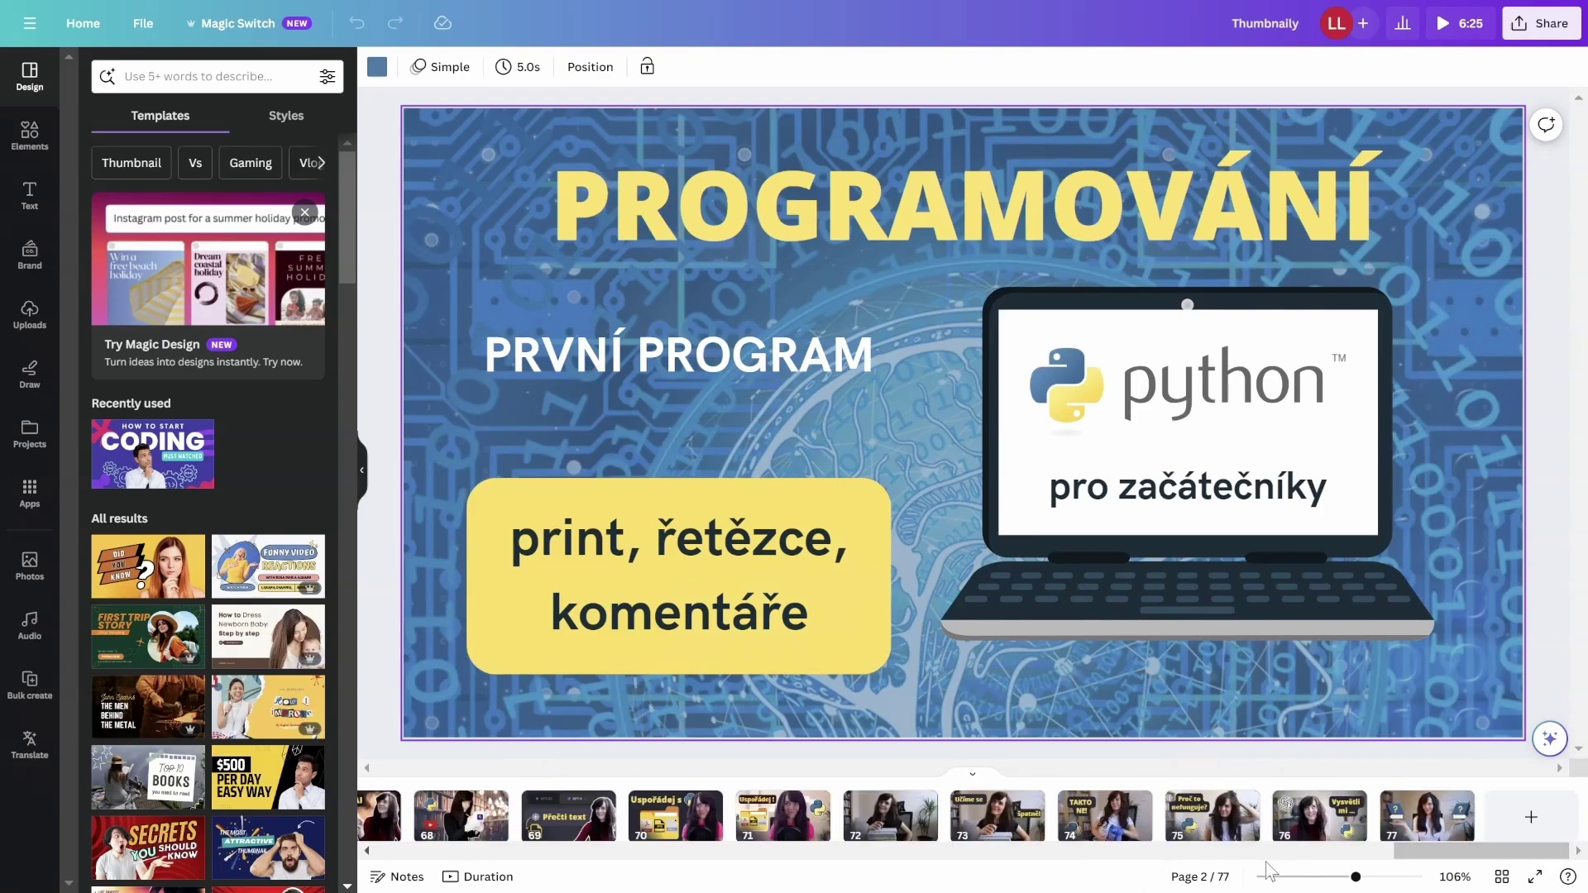
left_click(1100, 836)
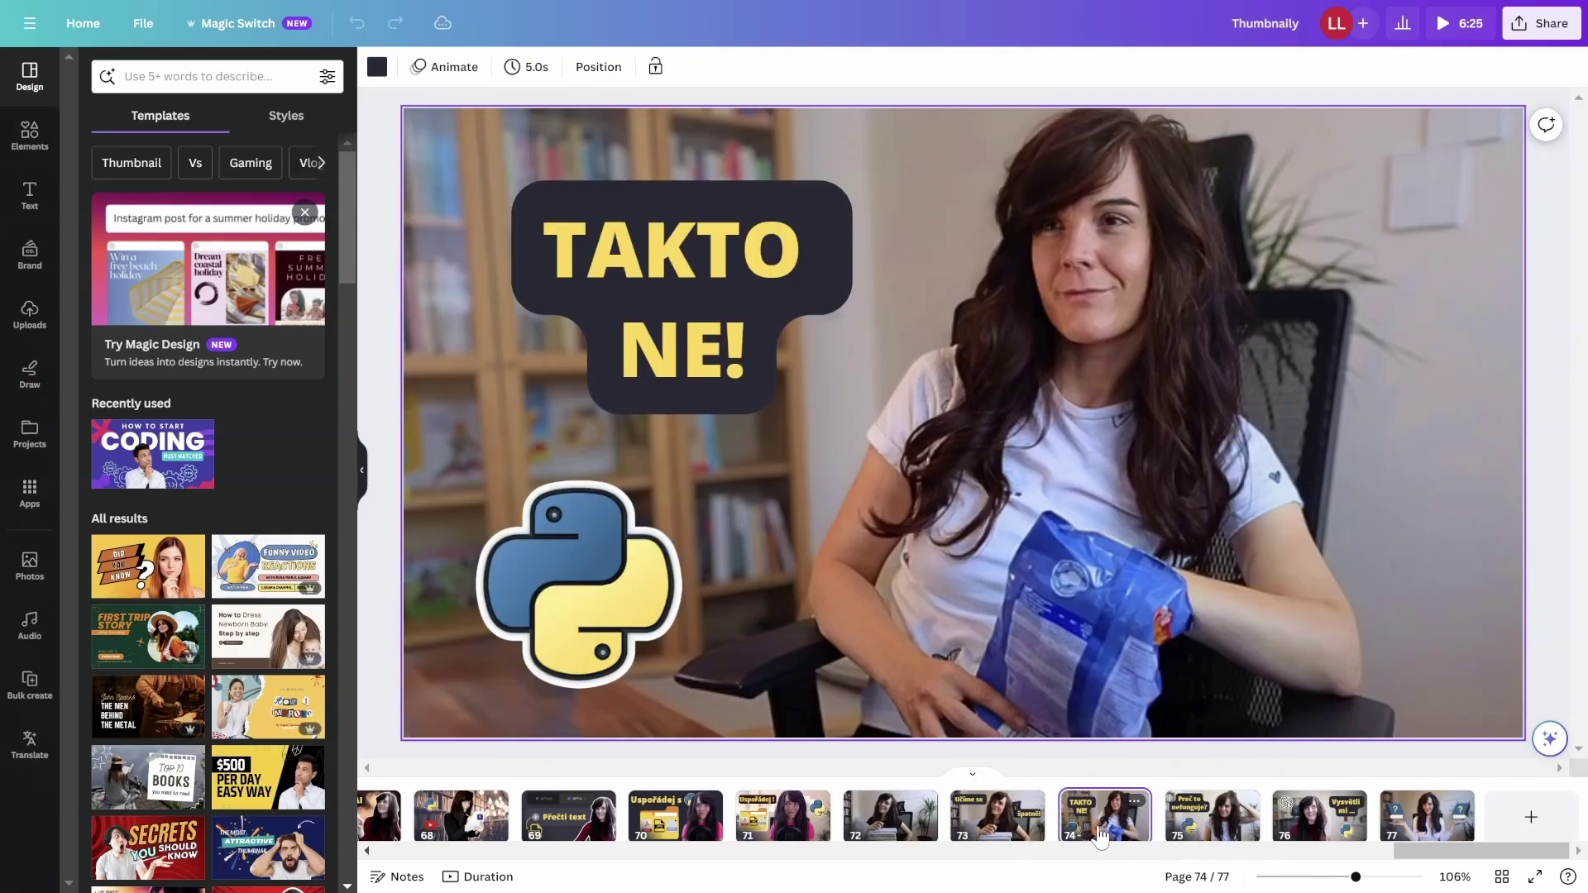
left_click(1233, 833)
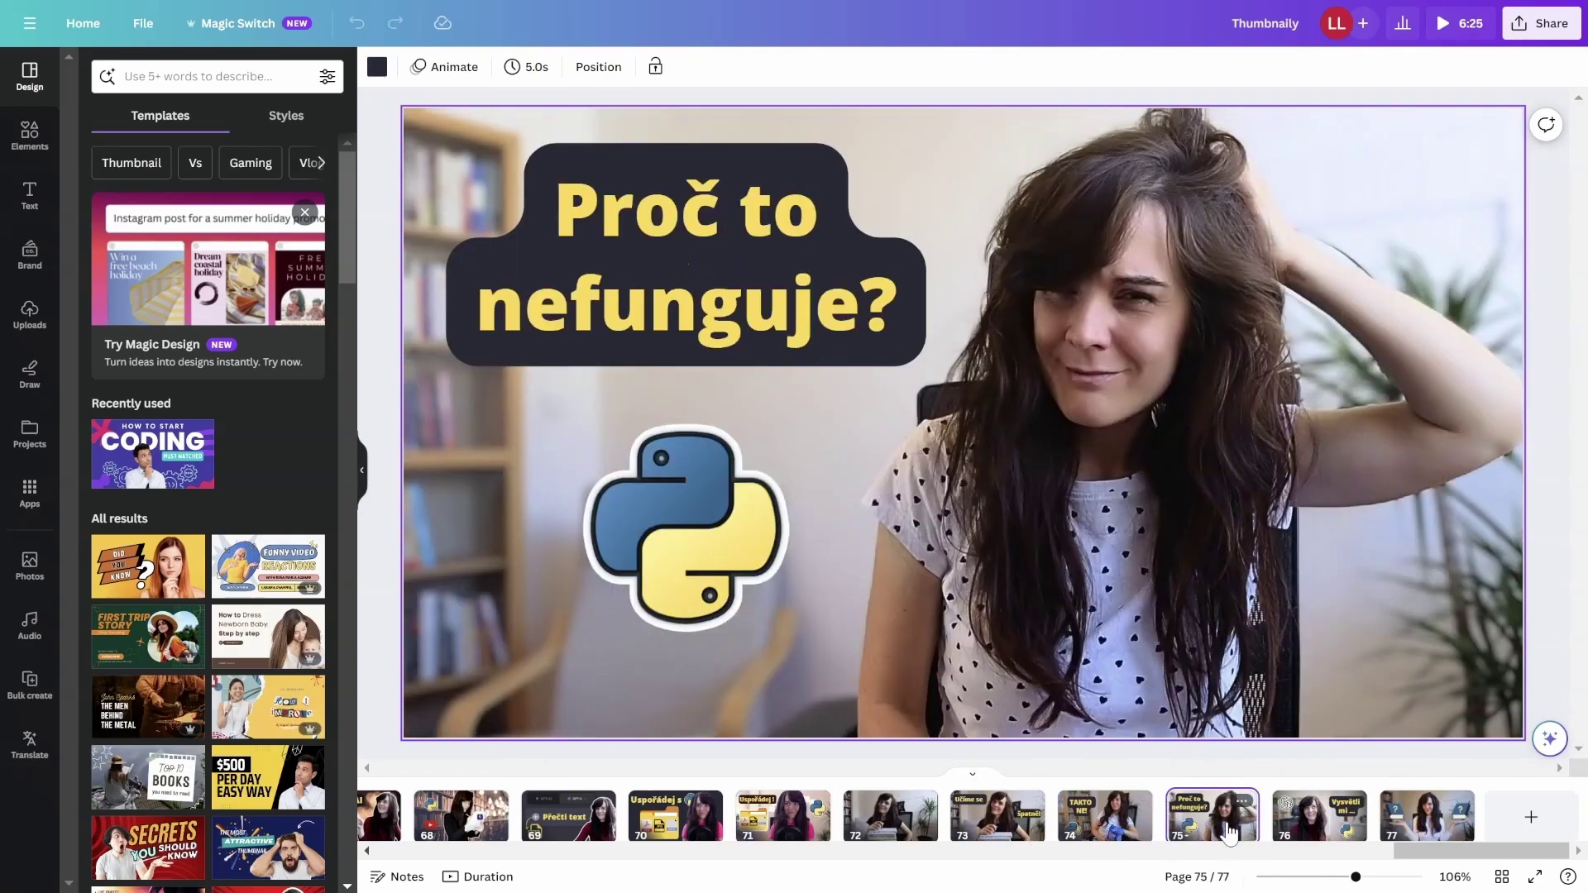
left_click(1312, 831)
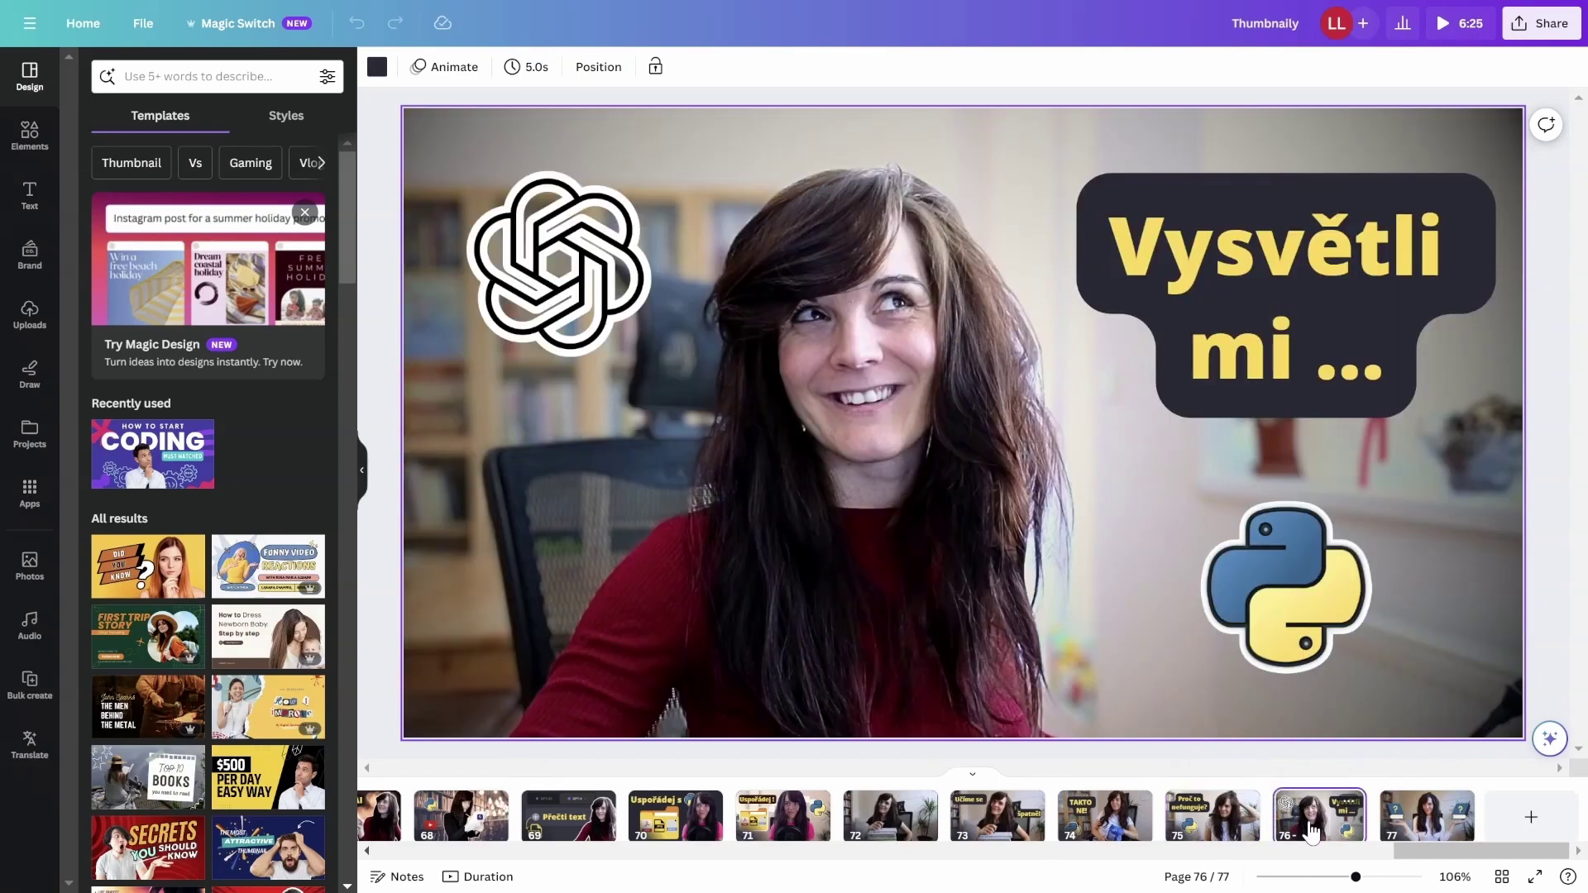
left_click(1402, 831)
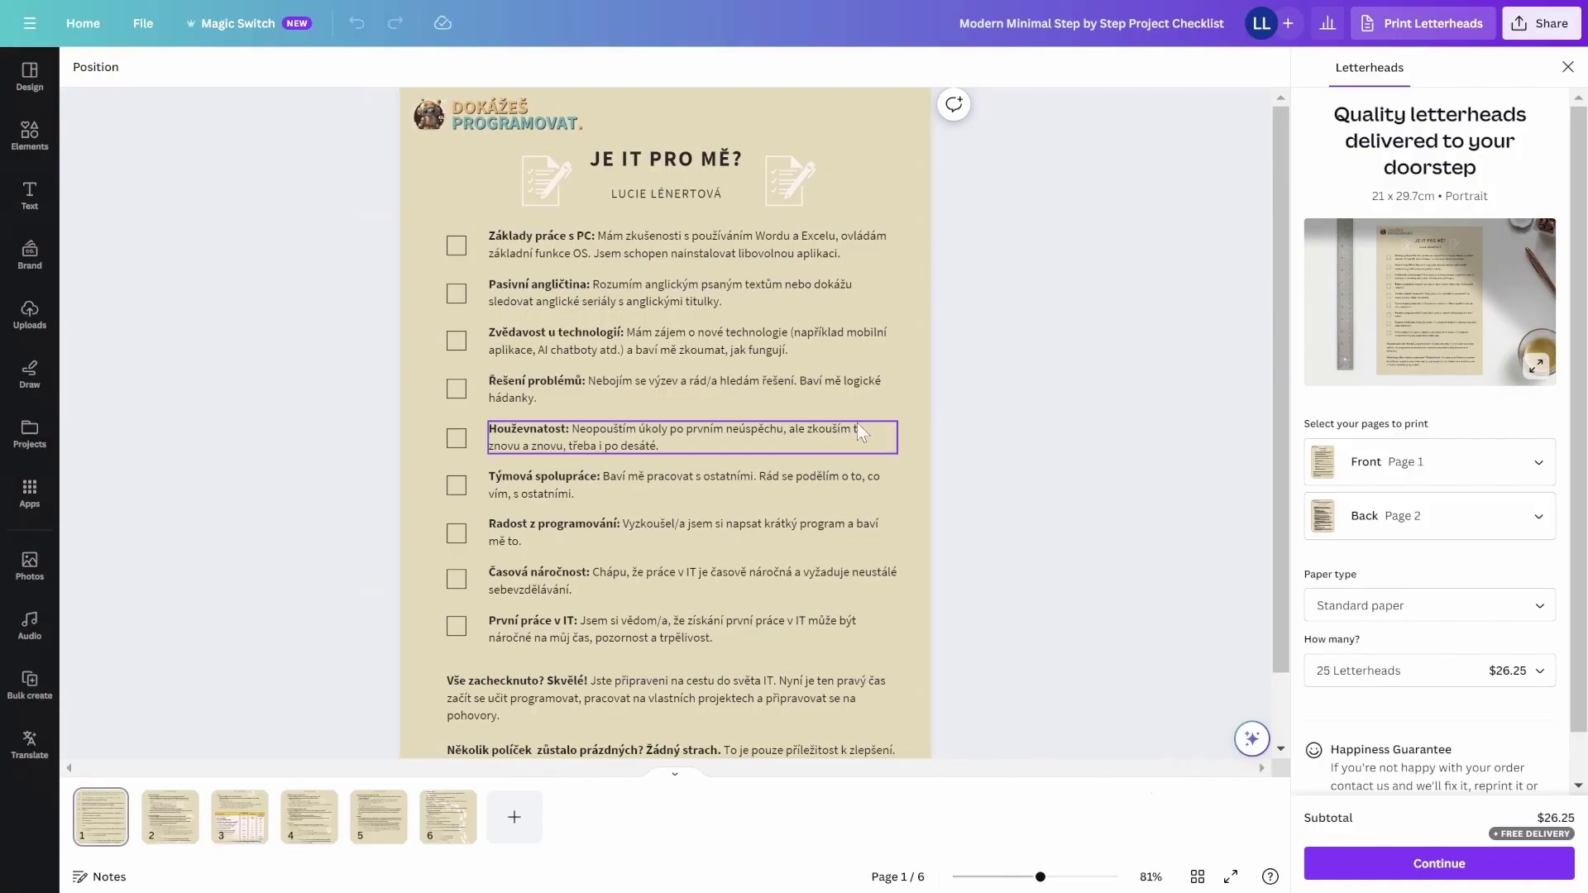
View pages 4 and 6 of the Je IT pro mě? checklist.
left_click(309, 818)
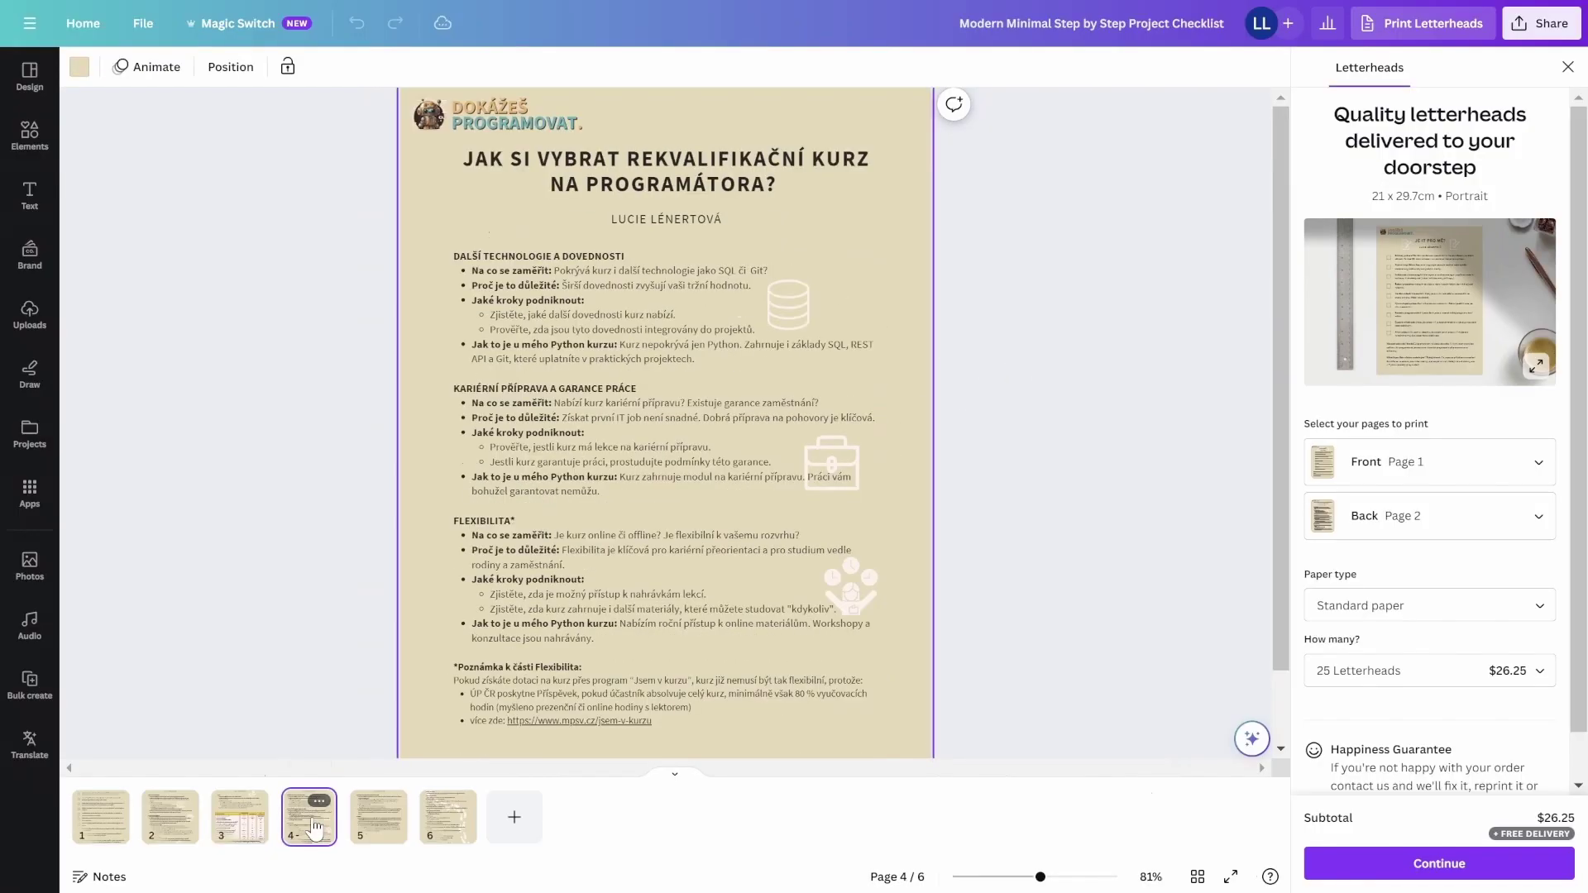
left_click(459, 828)
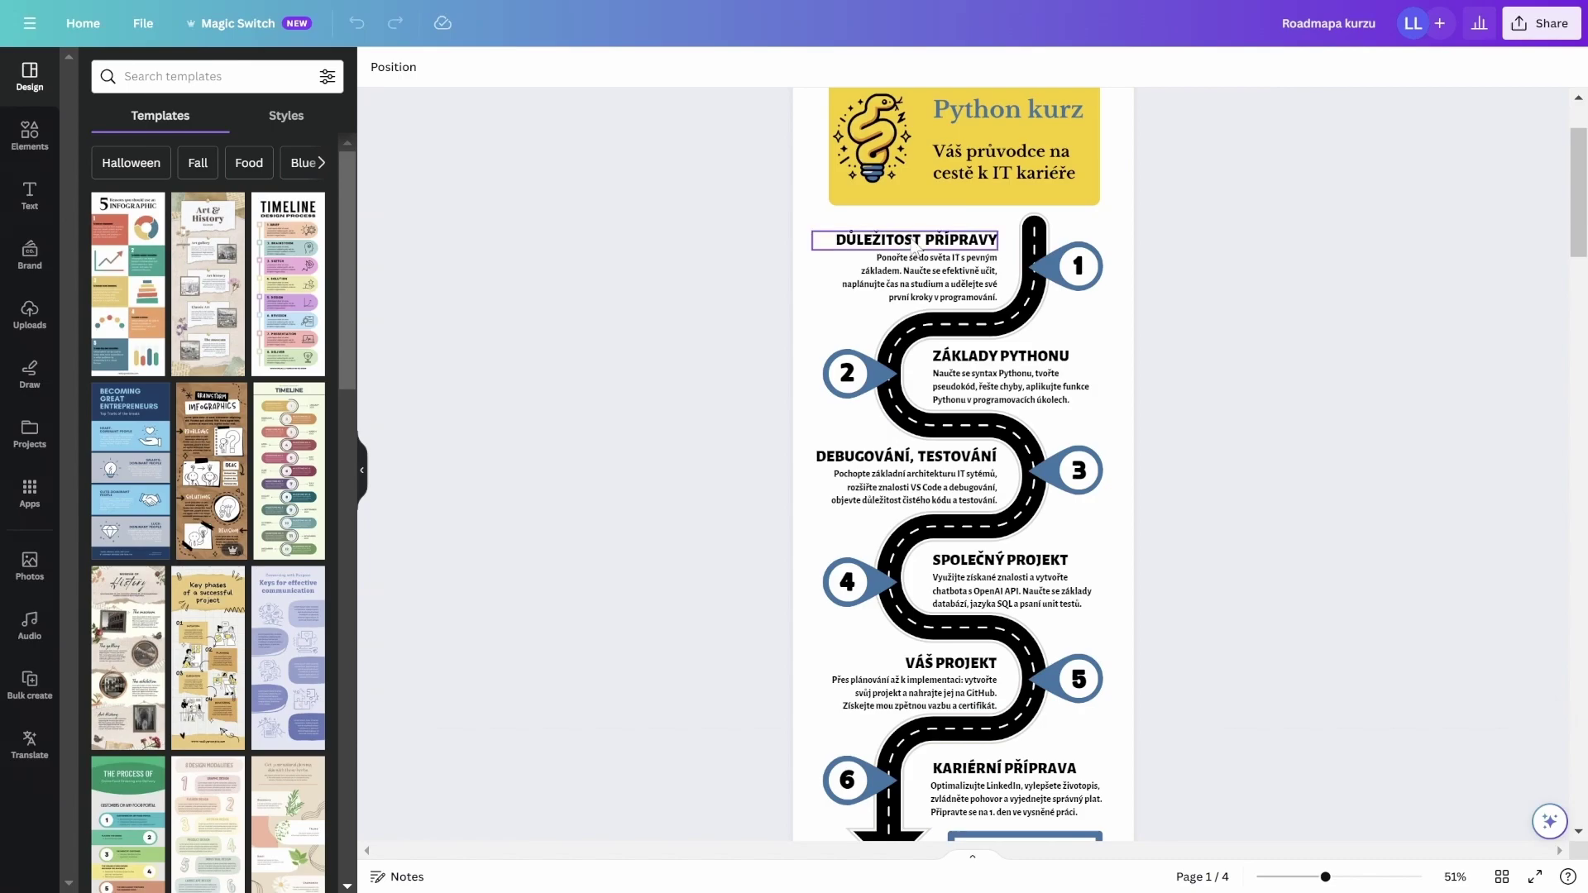
Select the DŮLEŽITOST PŘÍPRAVY heading and open its Magic Write menu.
left_click(913, 247)
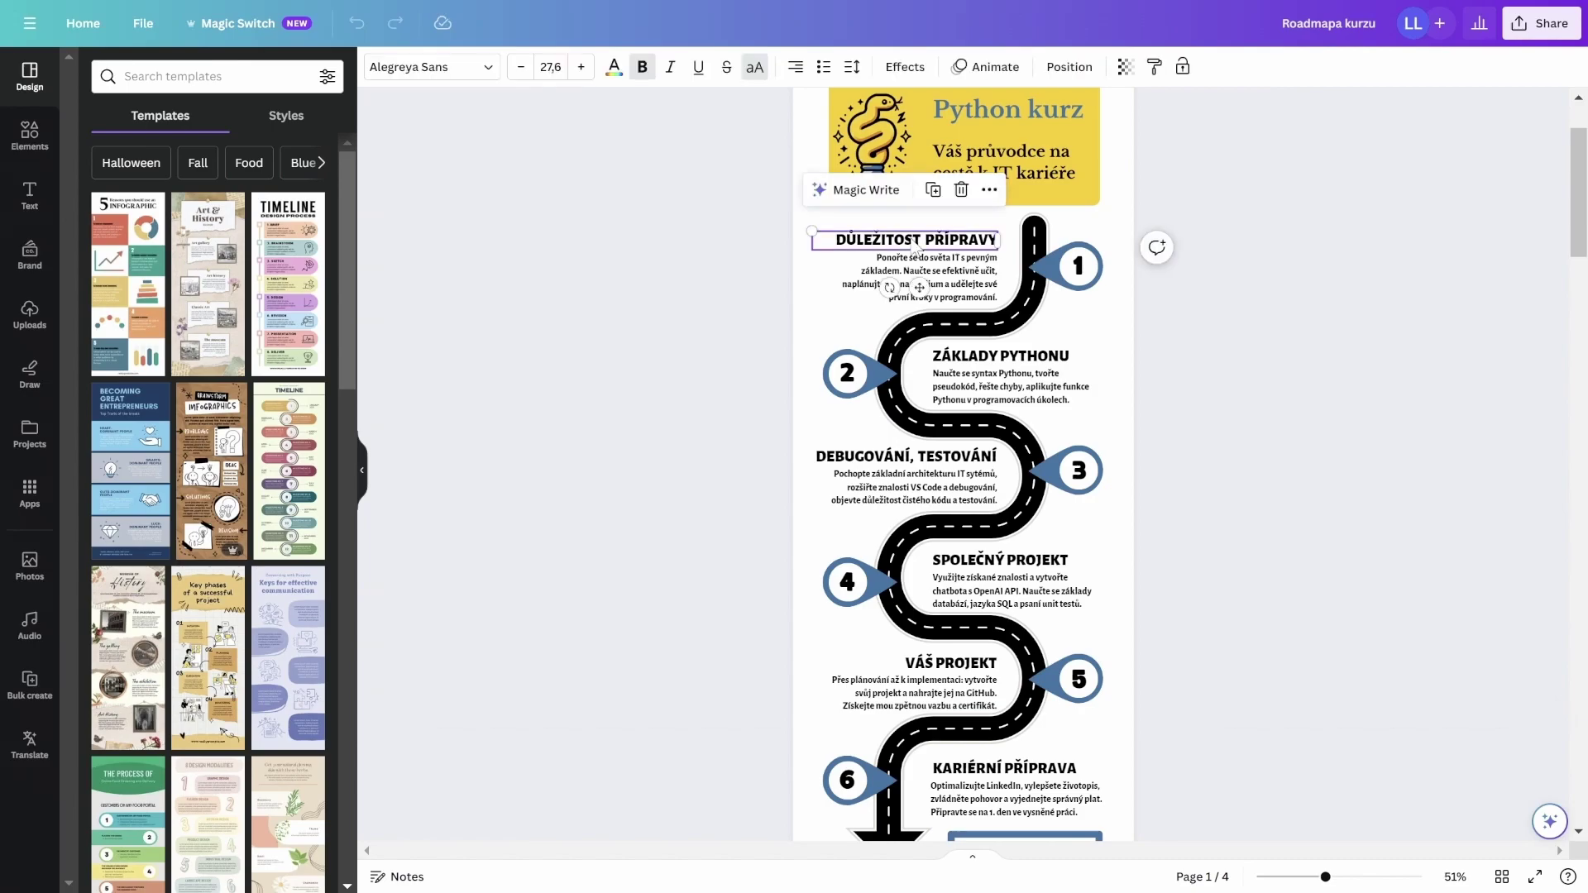
left_click(863, 192)
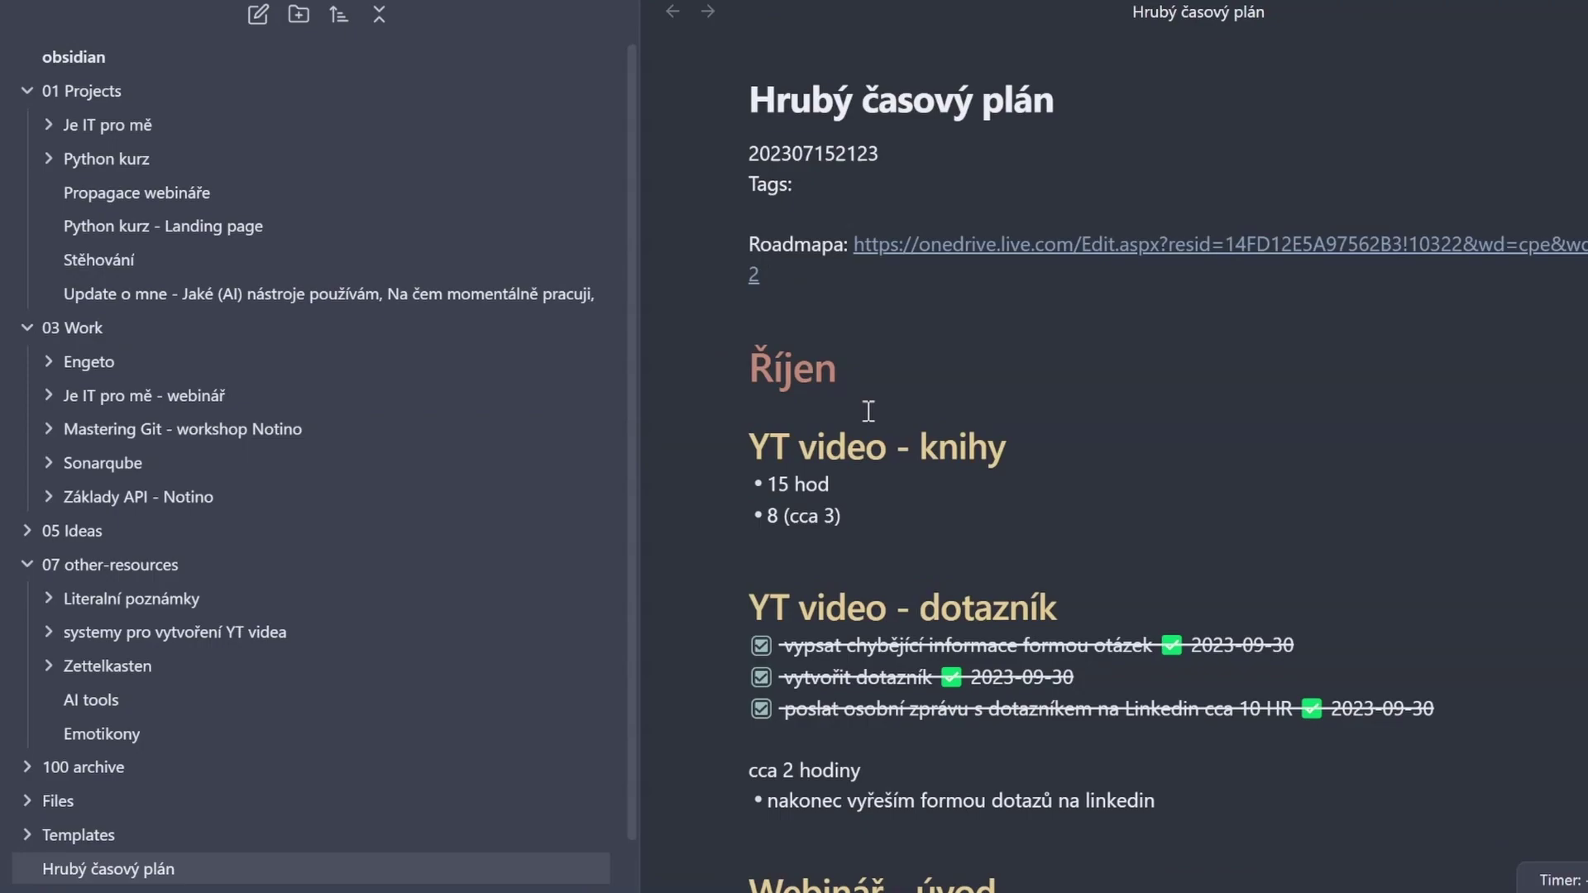
mouse_move(471, 40)
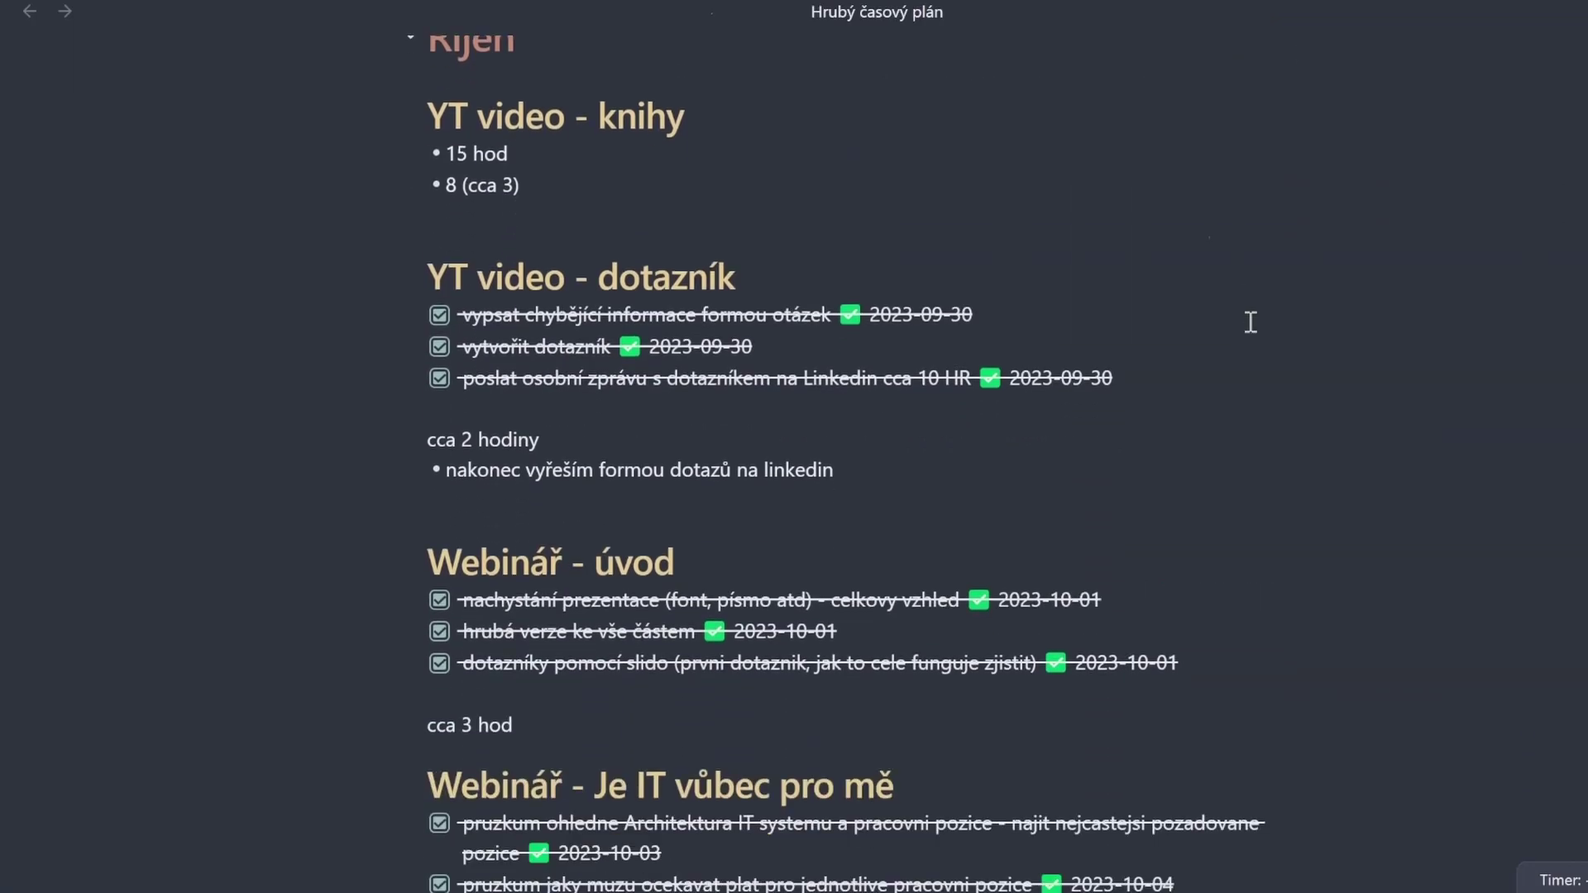
Start a new task line after 'prezentace slides' in the Webinář - Cesty do IT section.
scroll(1308, 344, "down", 2)
scroll(1307, 344, "down", 3)
scroll(1308, 344, "down", 2)
scroll(1308, 344, "down", 2)
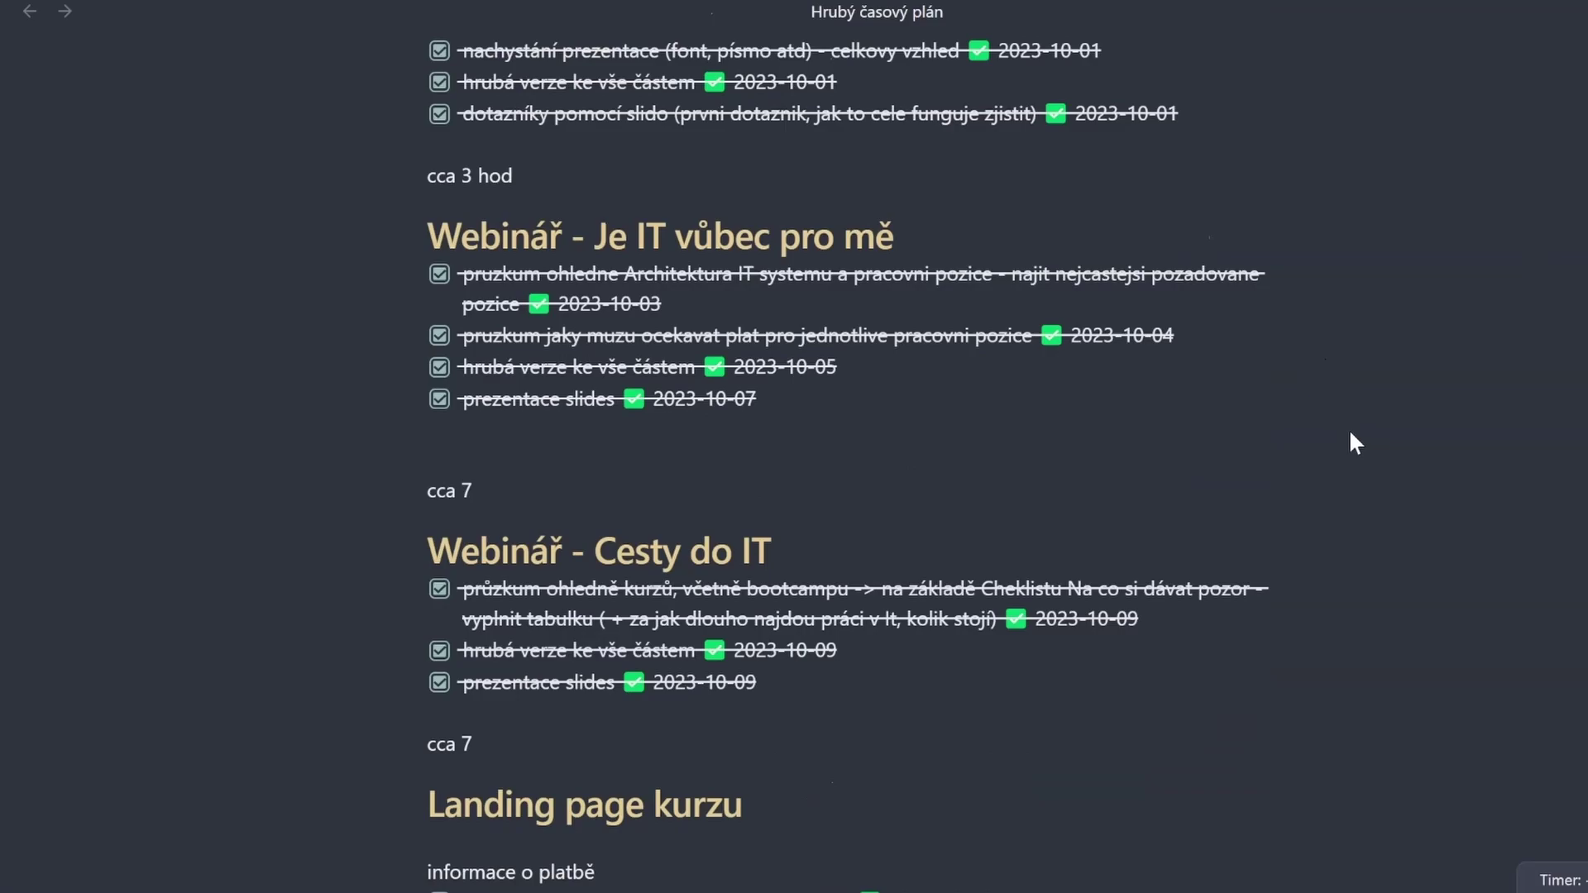
scroll(1350, 434, "down", 3)
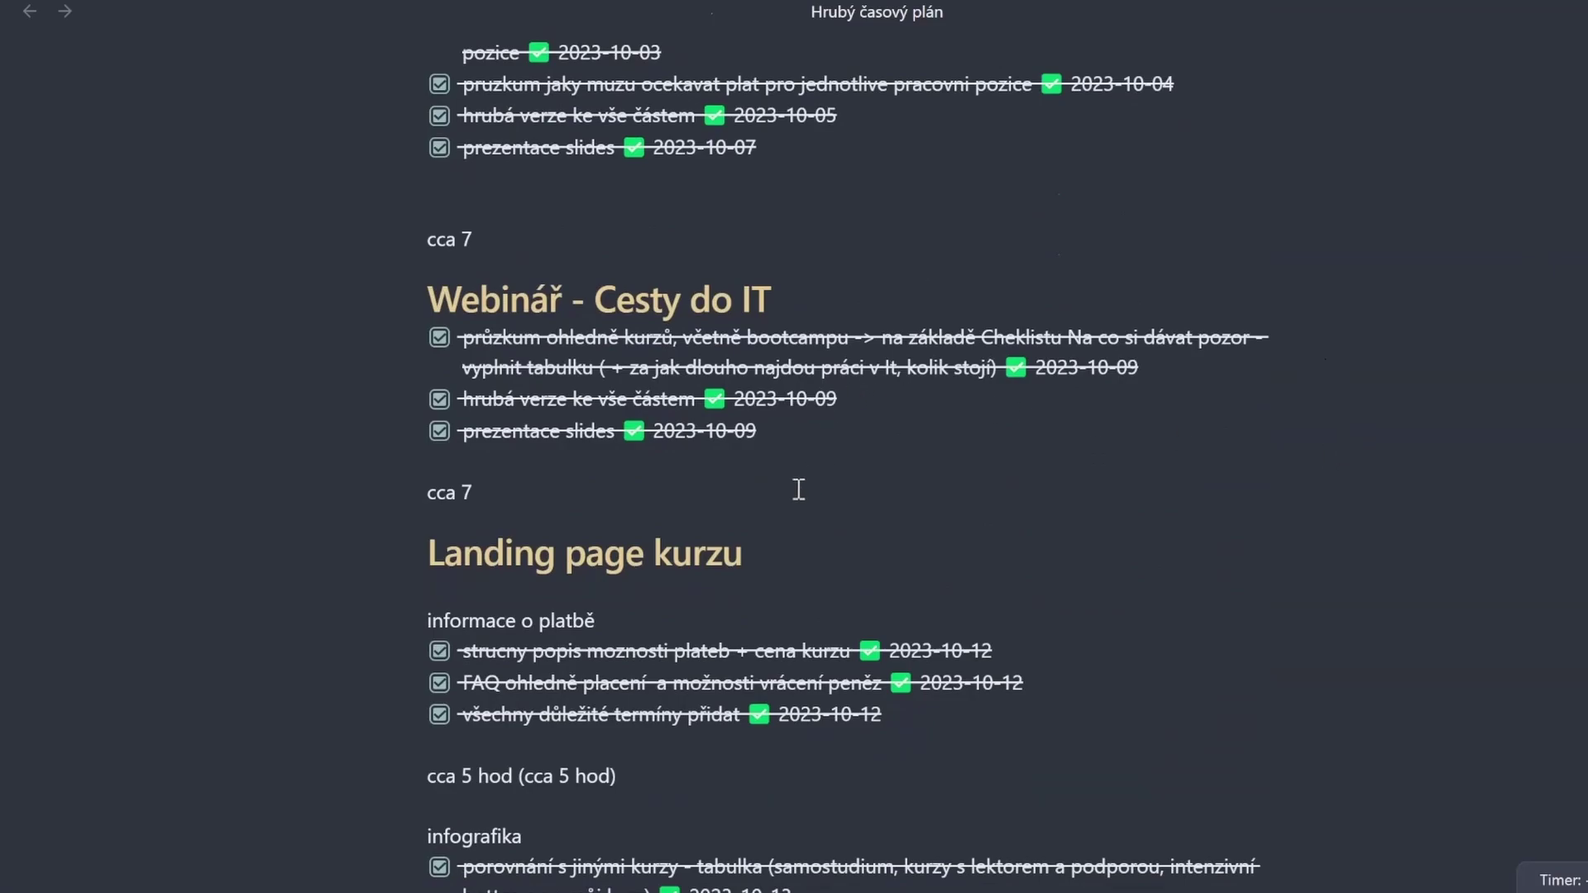
left_click(842, 441)
key("Return")
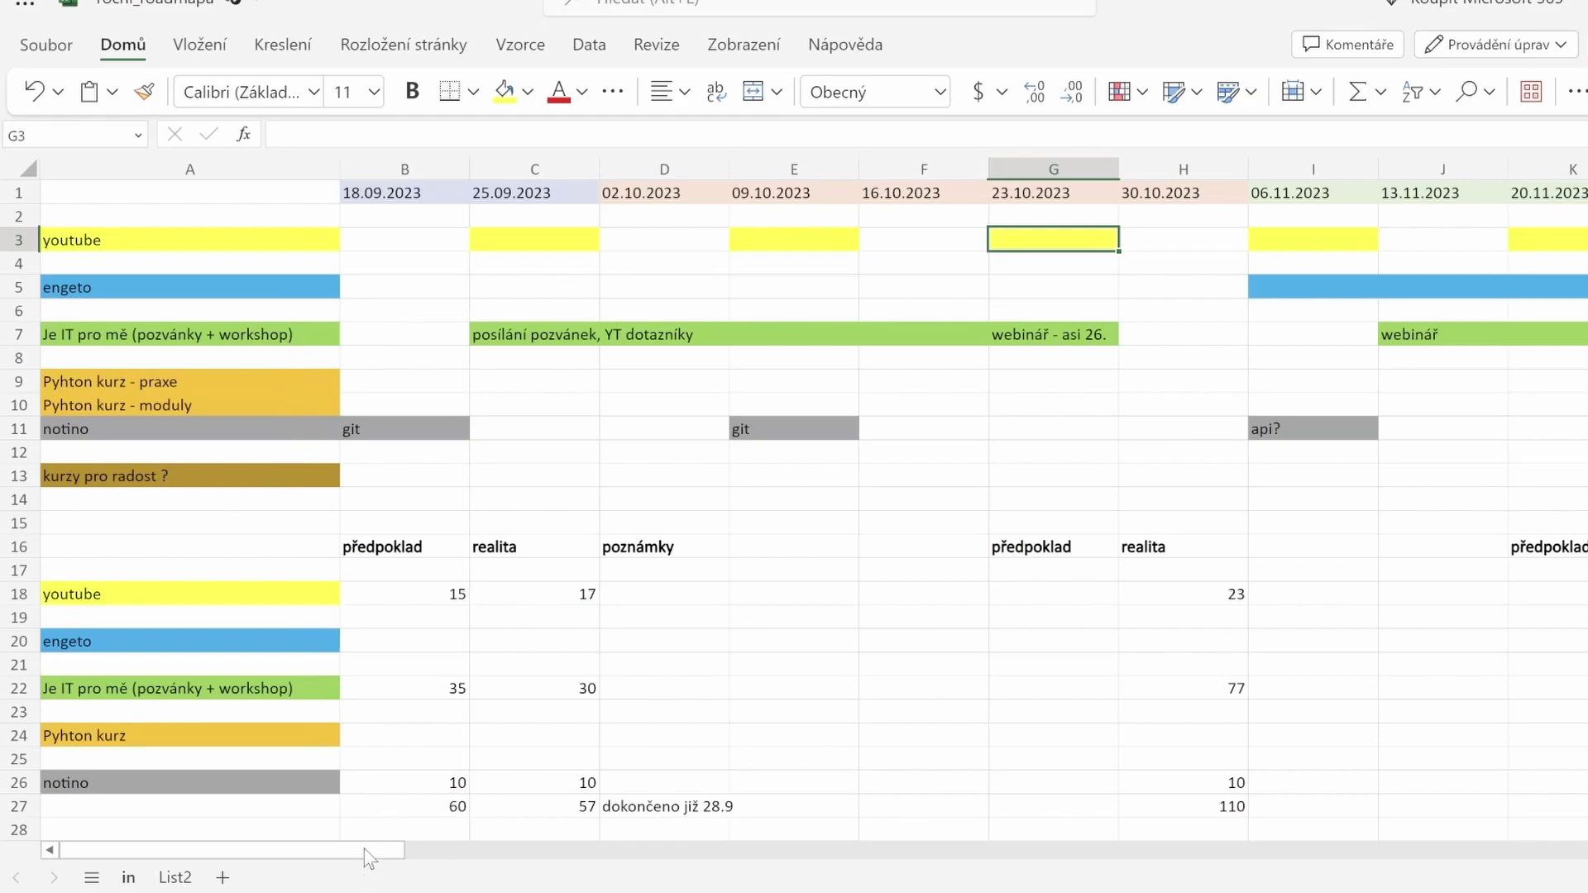
Scroll the weekly roadmap sheet sideways to see its later columns.
left_click_drag(364, 850, 854, 830)
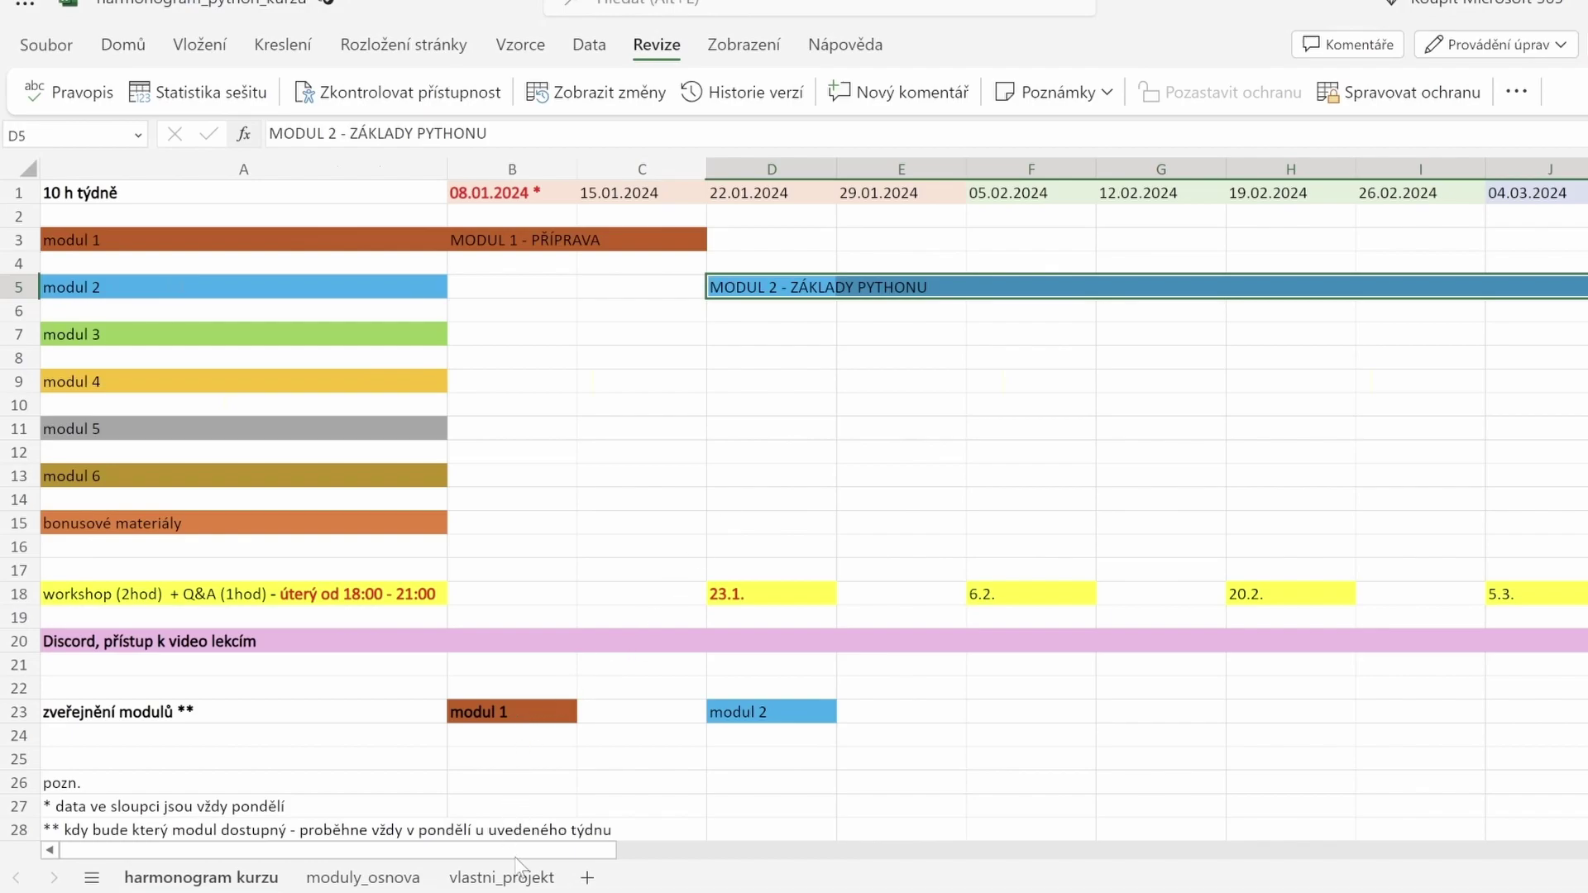
mouse_move(516, 852)
left_mouse_down()
mouse_move(1028, 872)
mouse_move(1175, 856)
left_mouse_up()
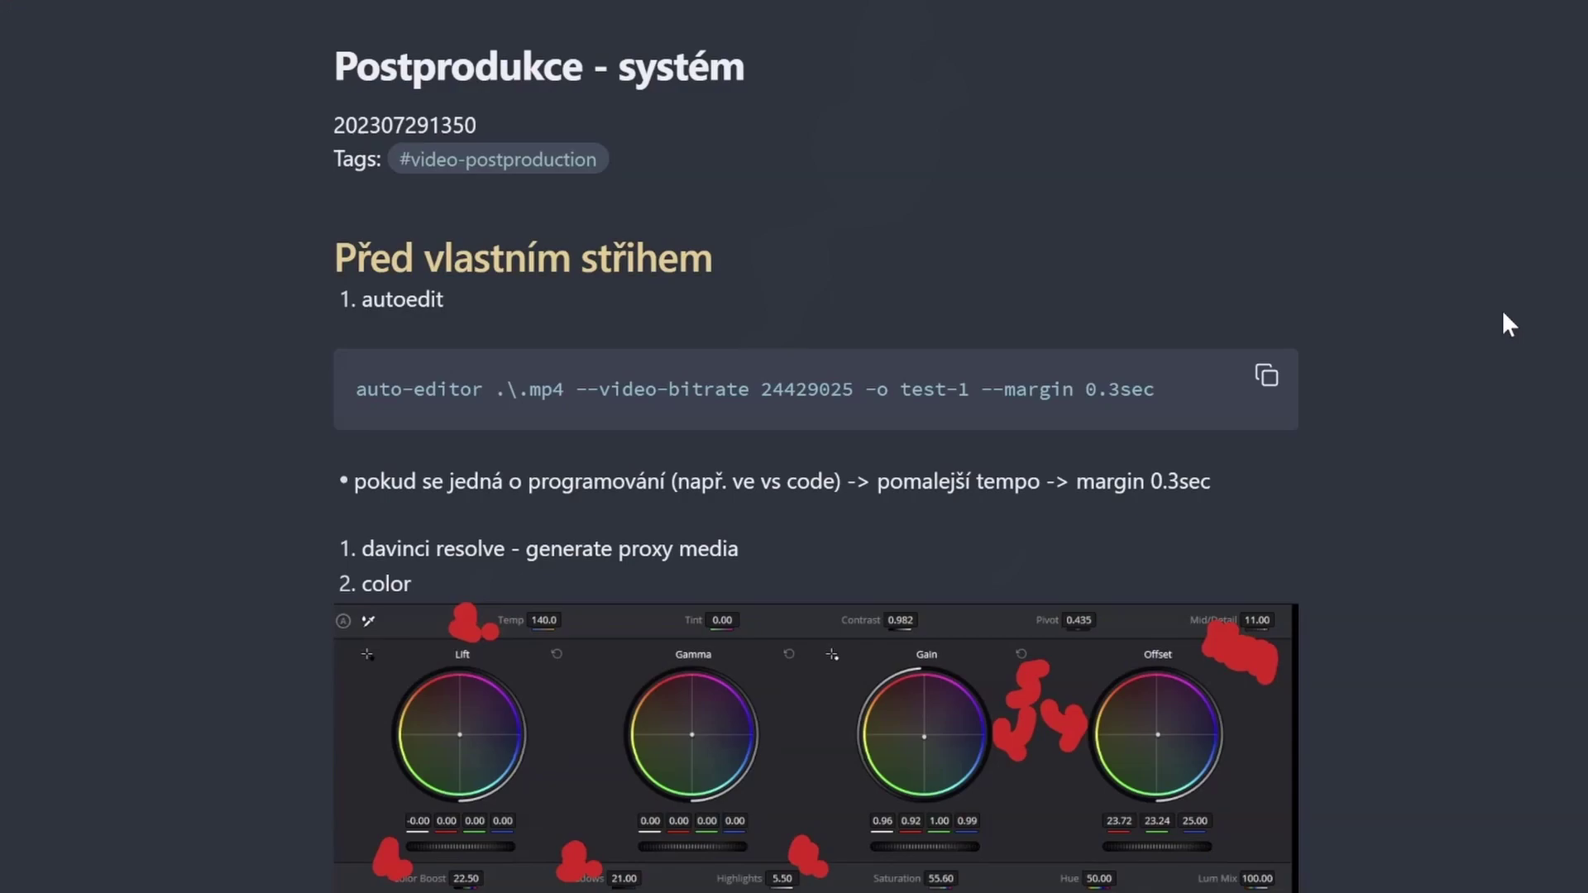
double_click(485, 389)
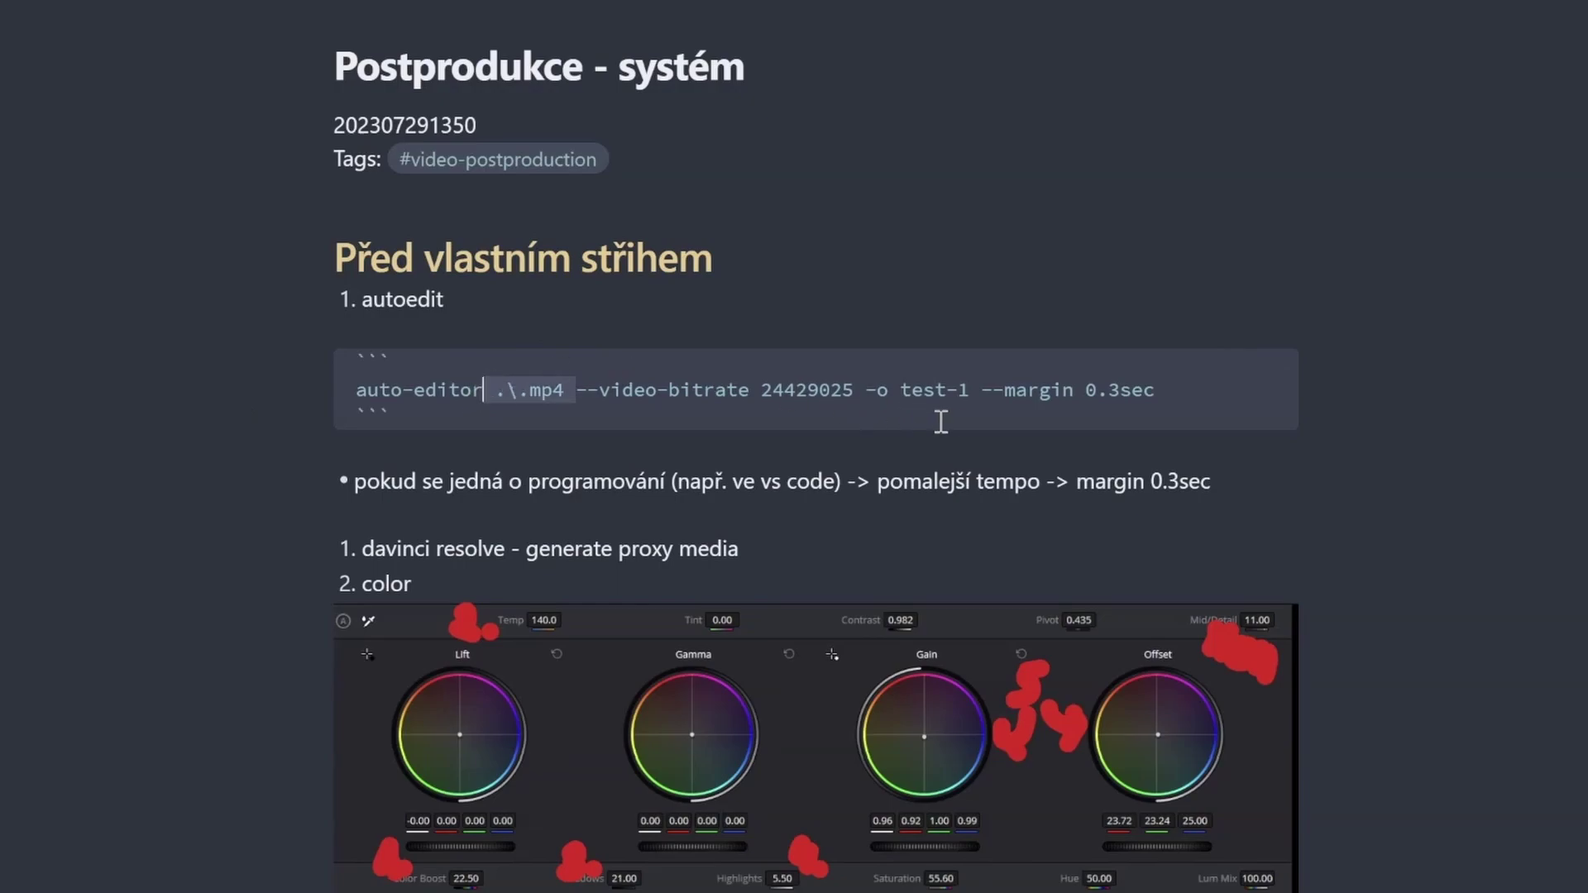
left_click_drag(892, 389, 979, 389)
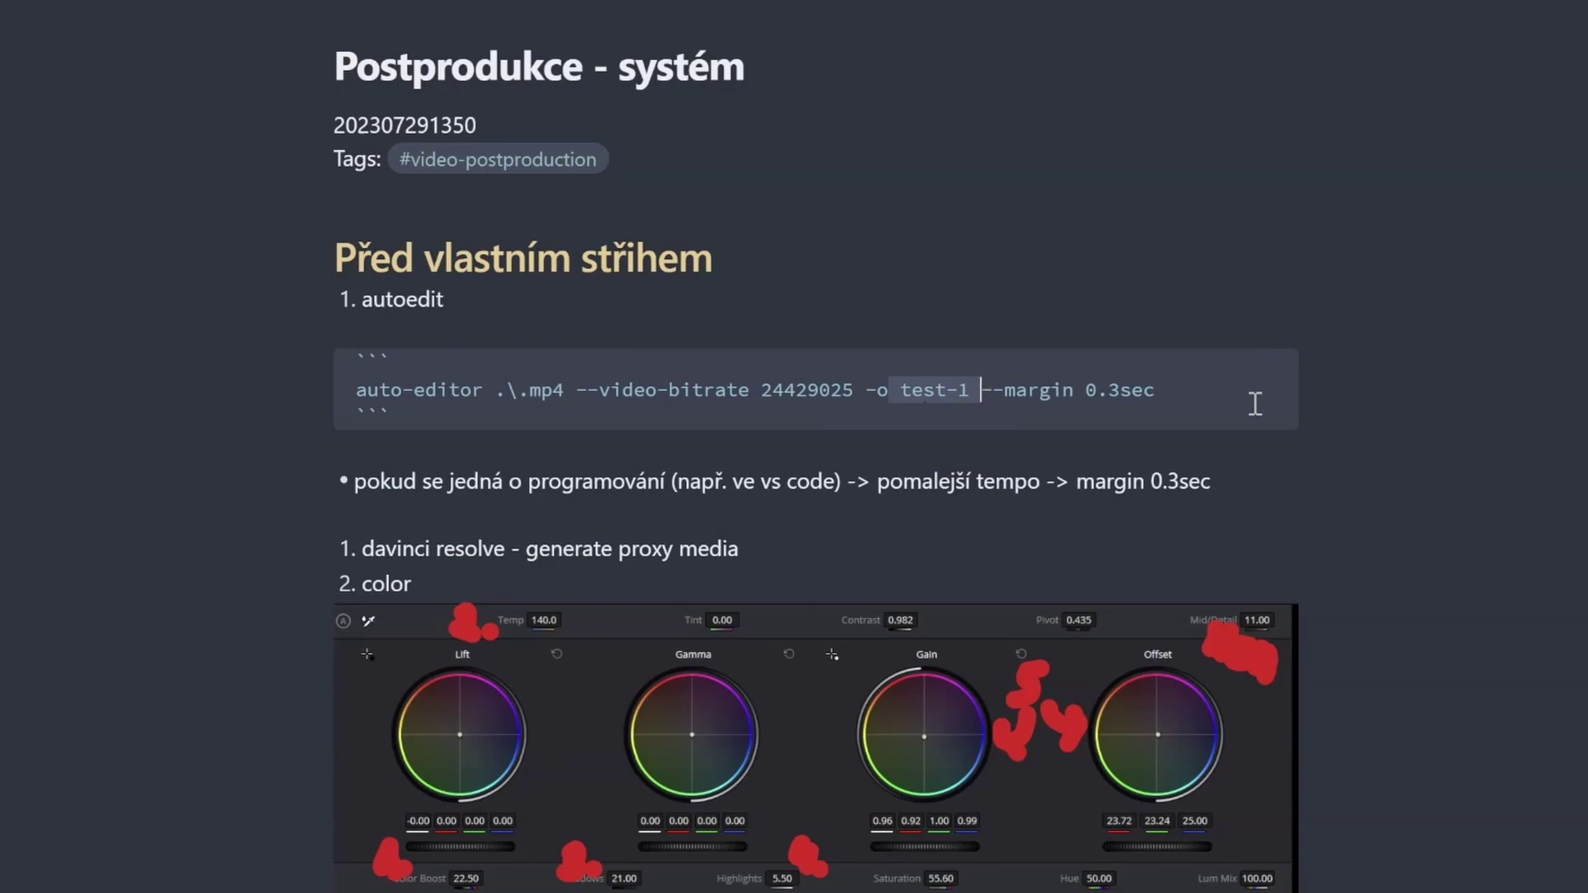
left_click_drag(1224, 399, 984, 388)
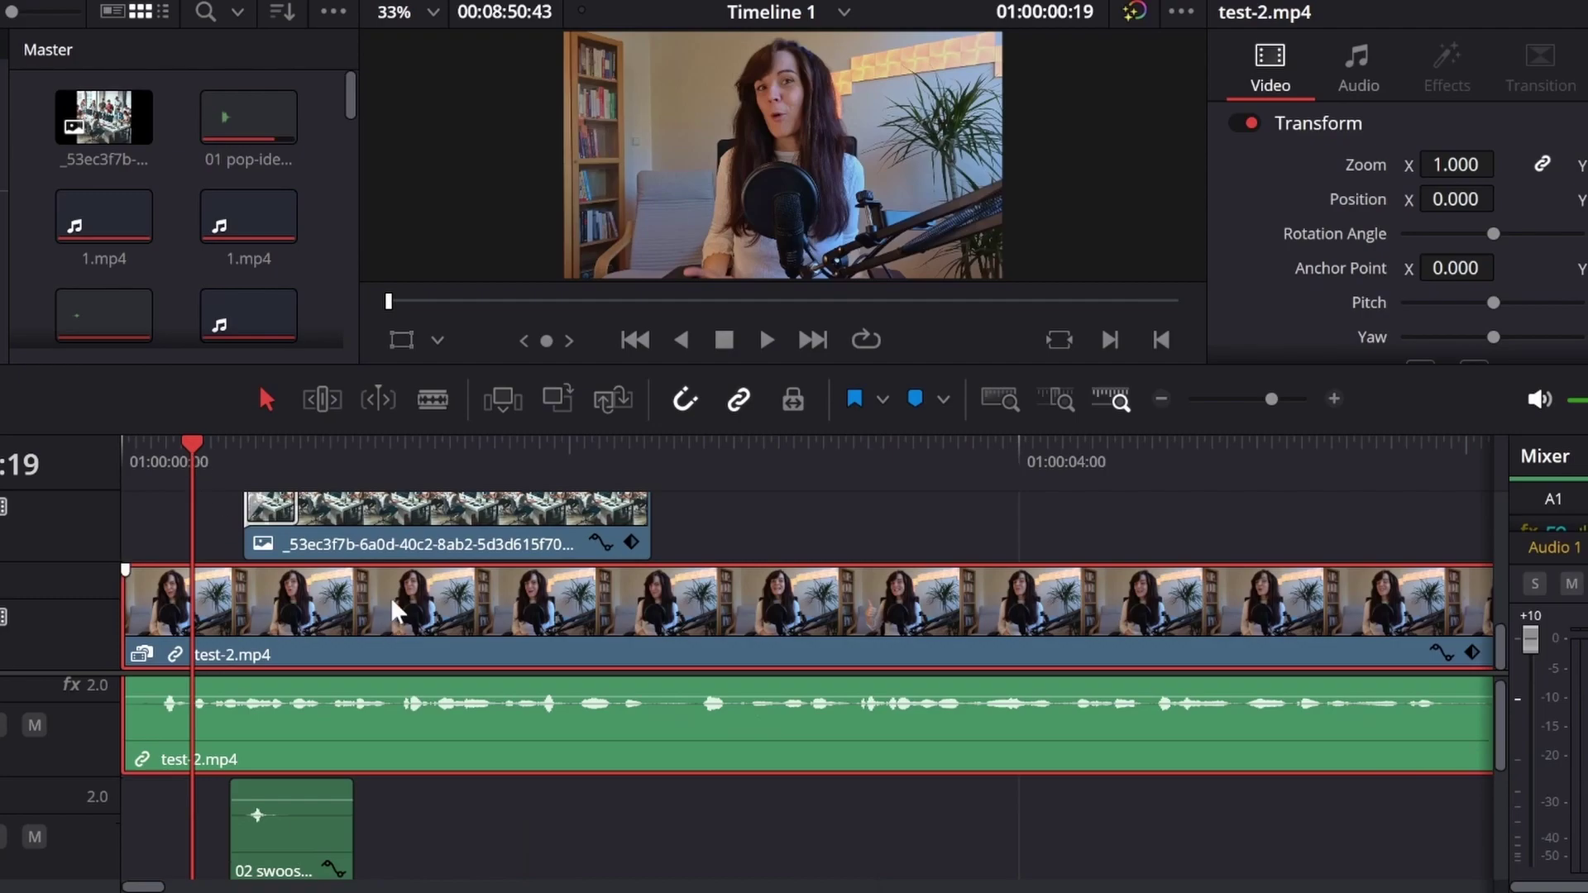
Check the classroom image overlay's Inspector values and preview it at 01:00:01:26.
left_click(439, 510)
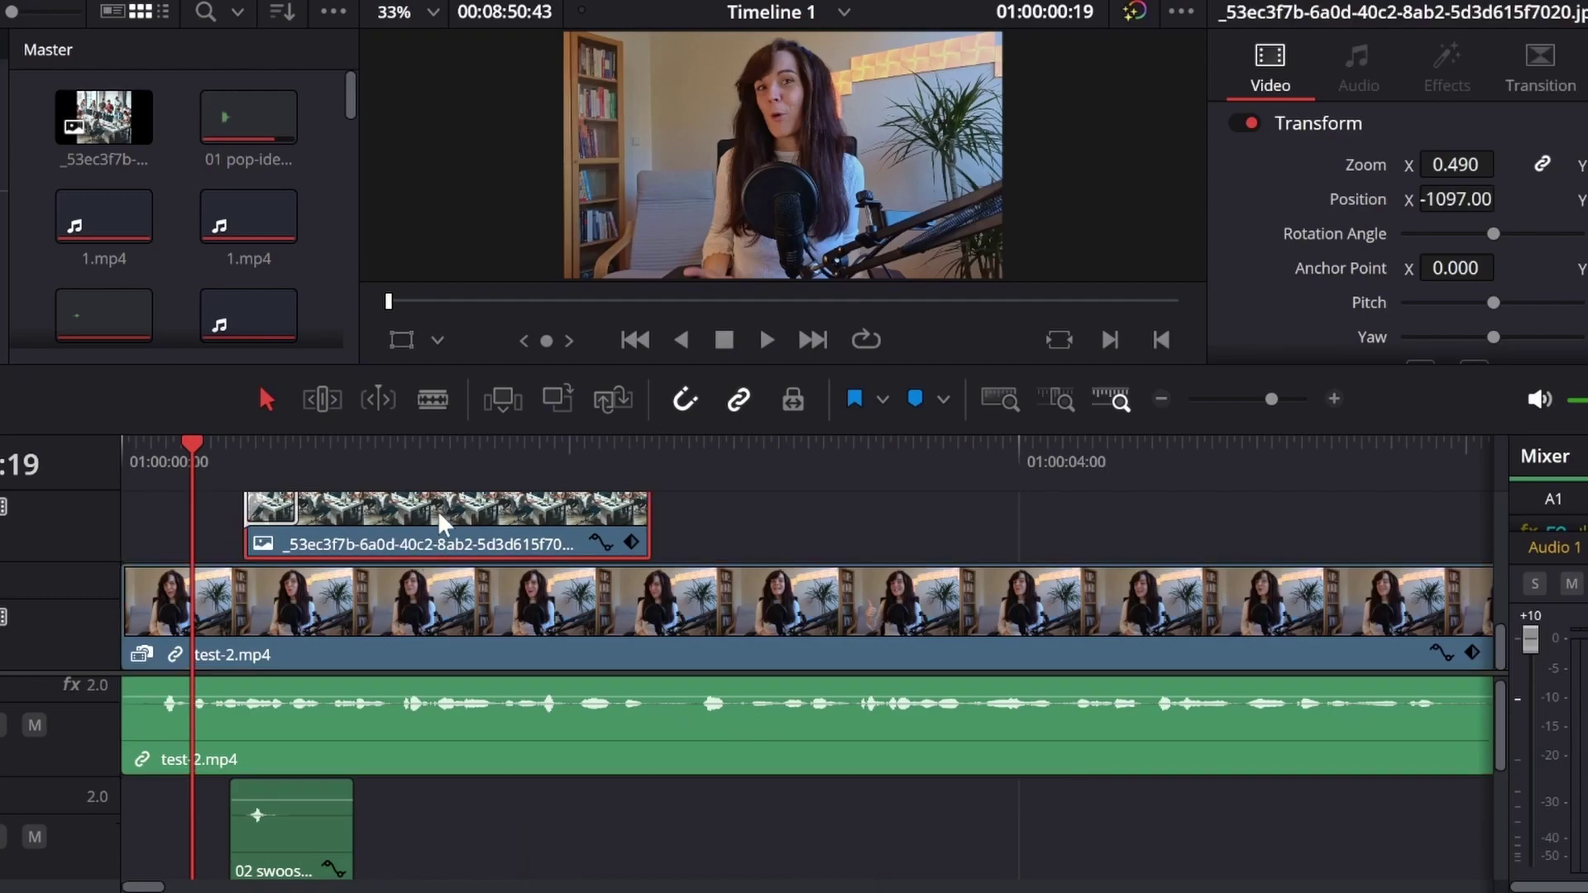
left_click(444, 446)
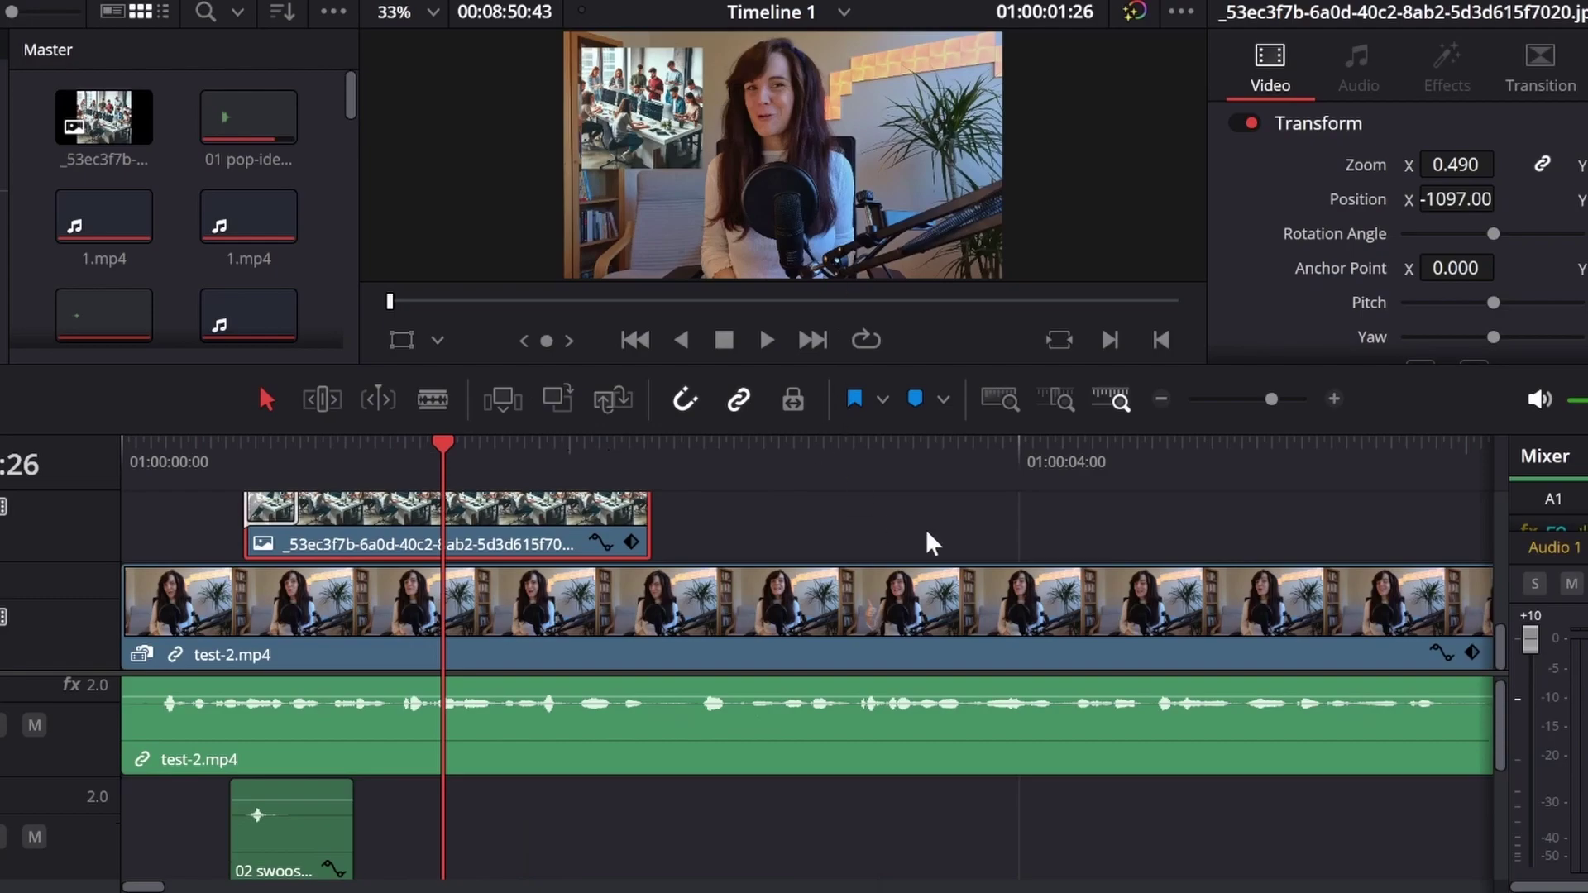
mouse_move(1498, 713)
left_mouse_down()
mouse_move(1482, 775)
mouse_move(1476, 633)
left_mouse_up()
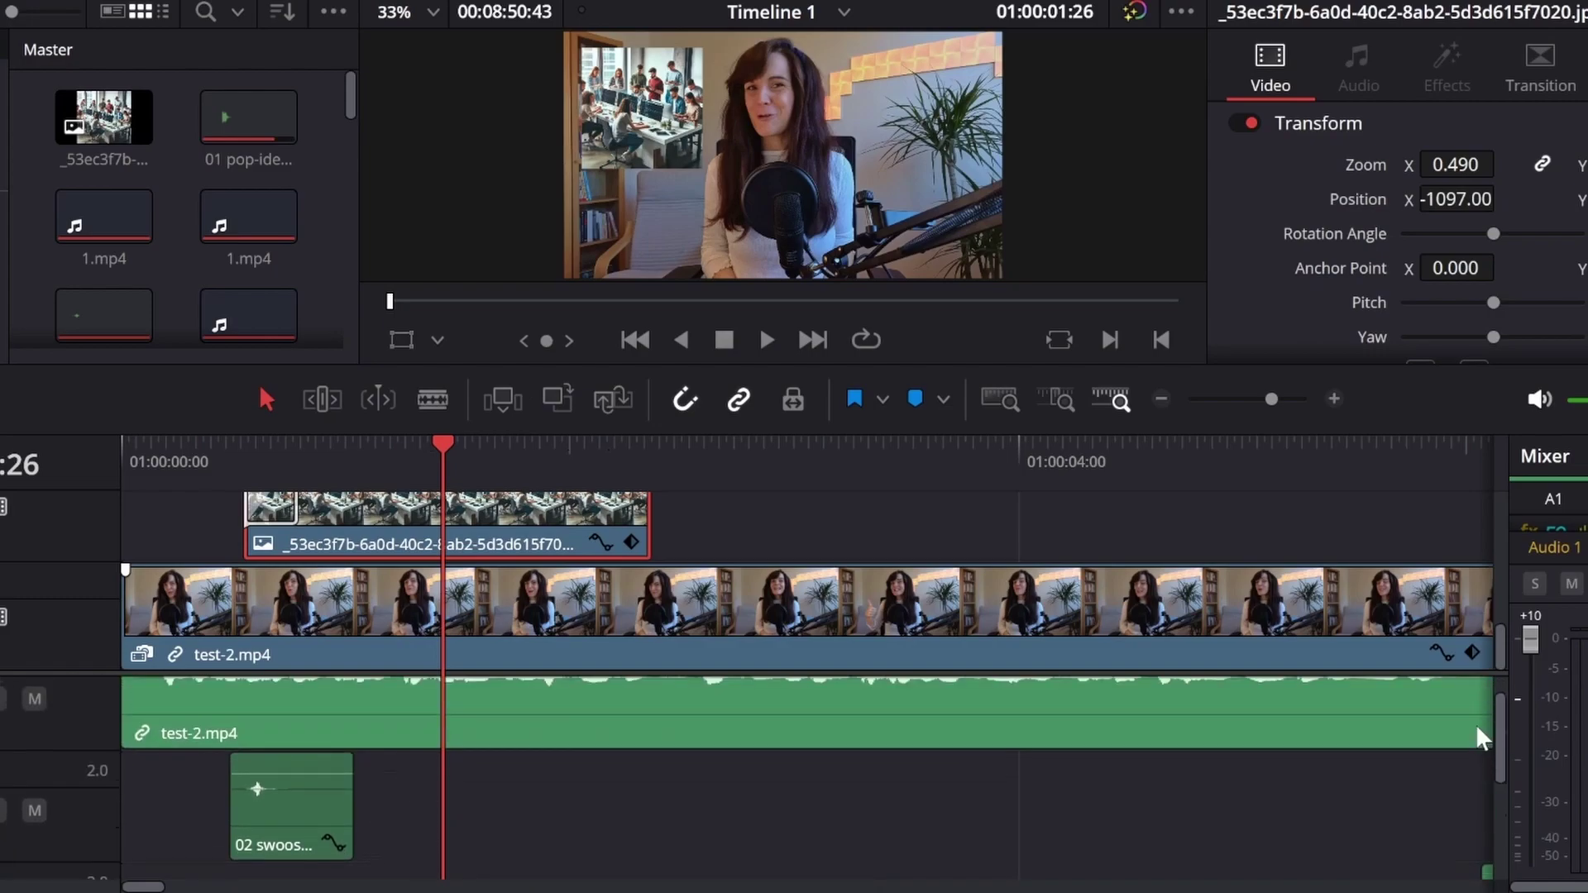
left_click_drag(150, 890, 264, 889)
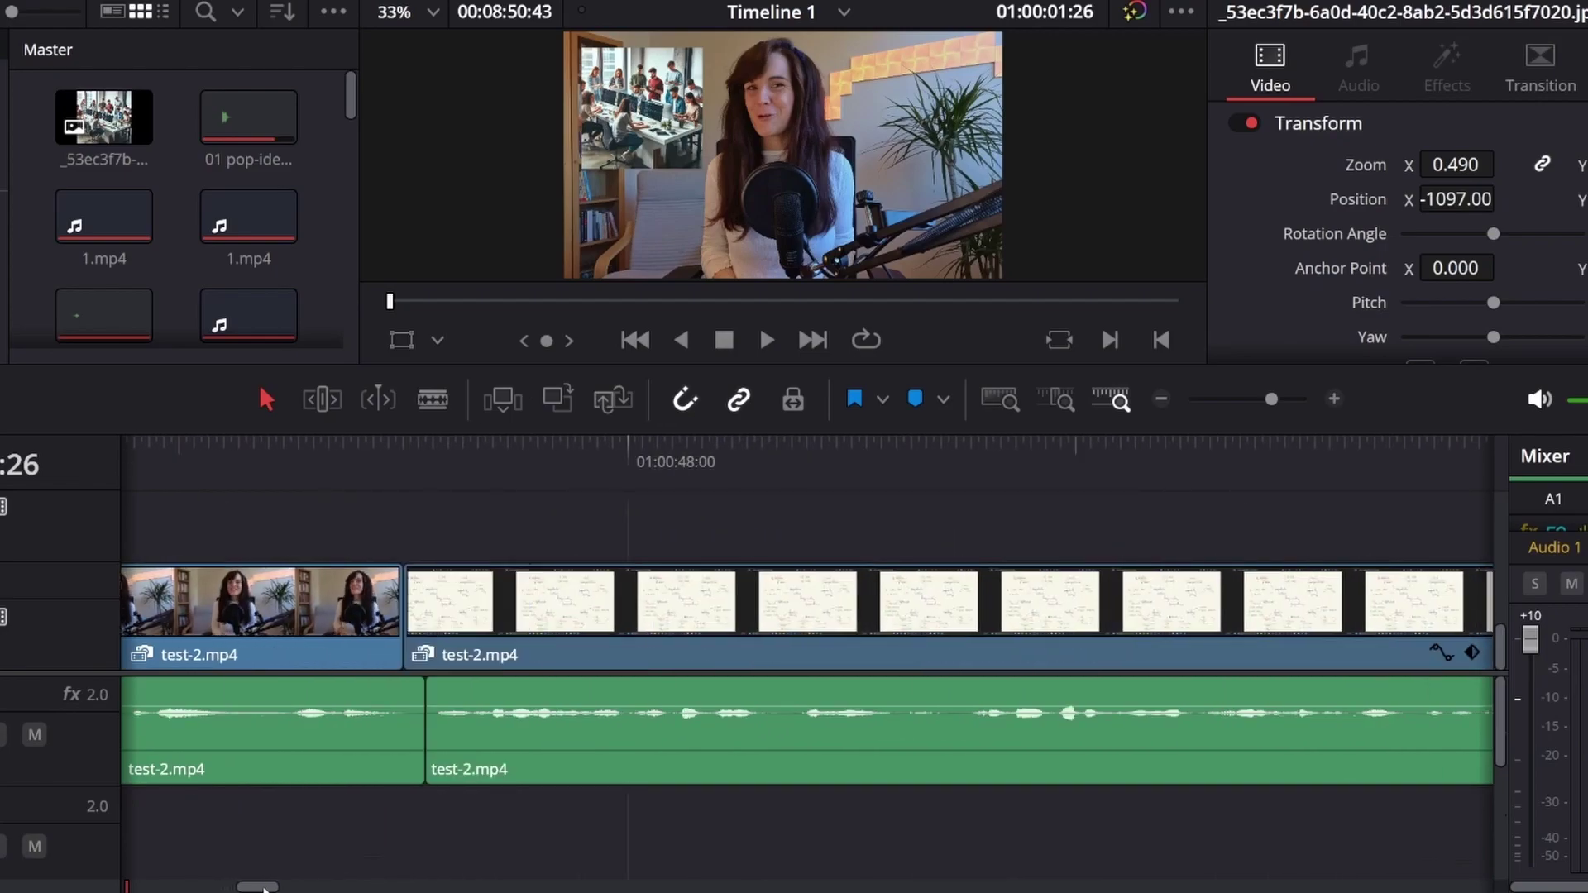
key("shift+6")
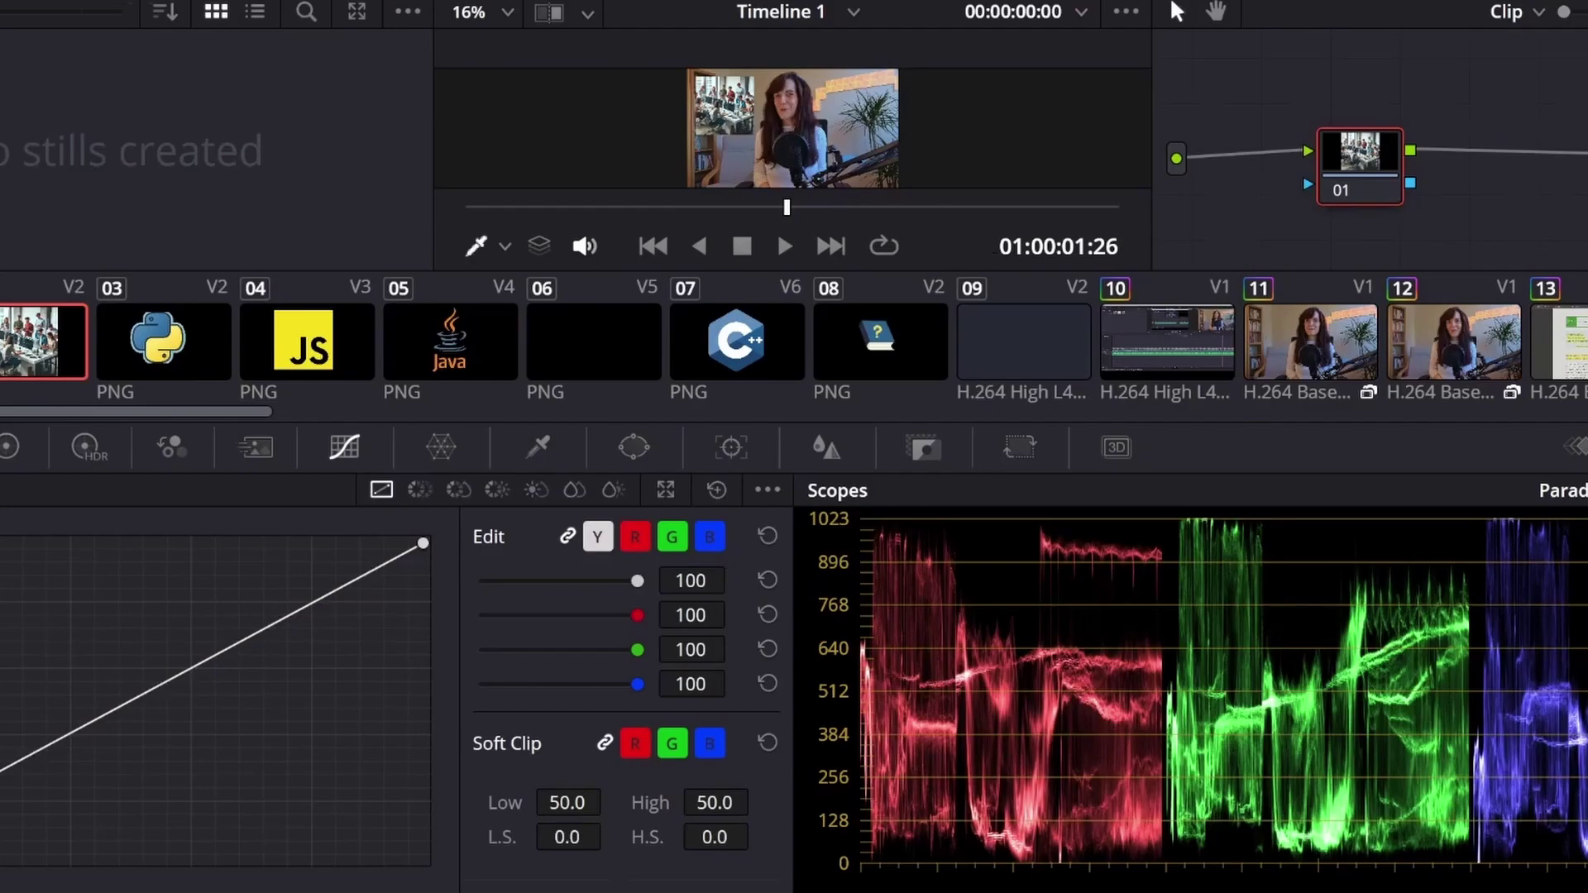
key("shift+7")
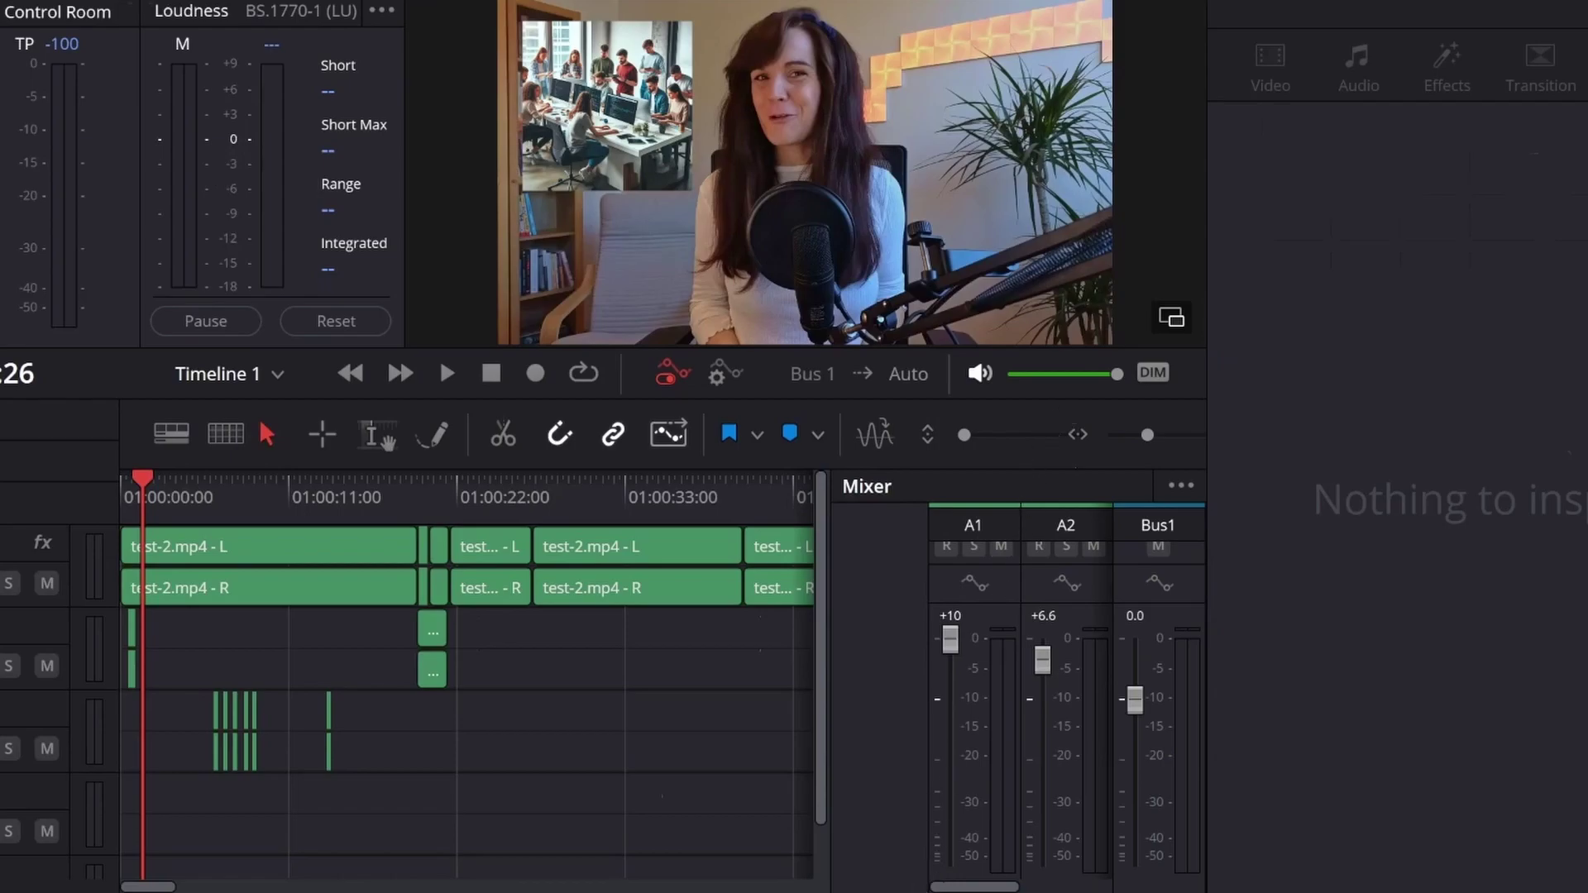
key("shift+4")
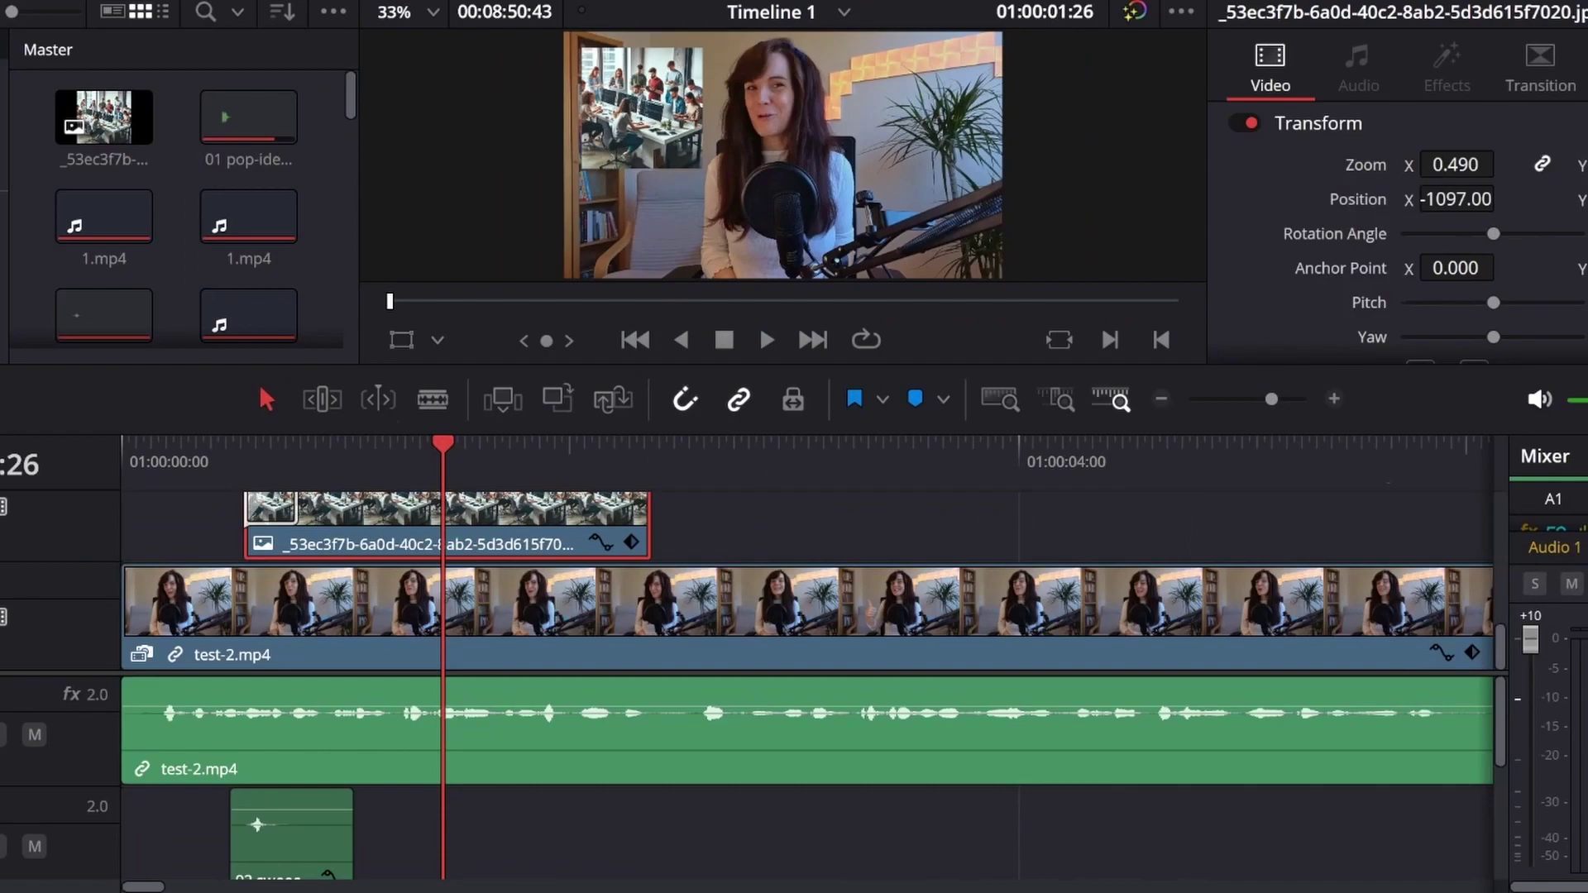